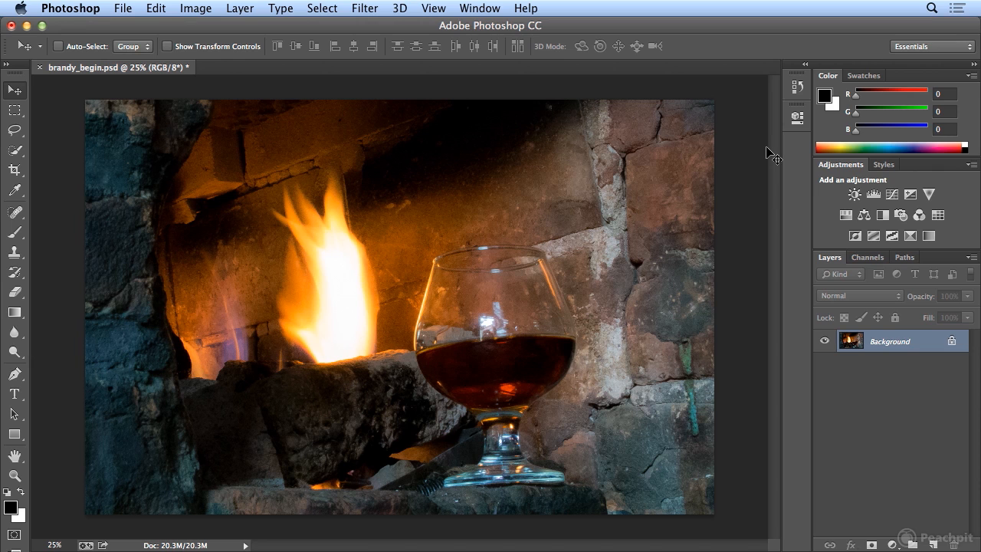
# - Show the grid over the image
pyautogui.click(434, 9)
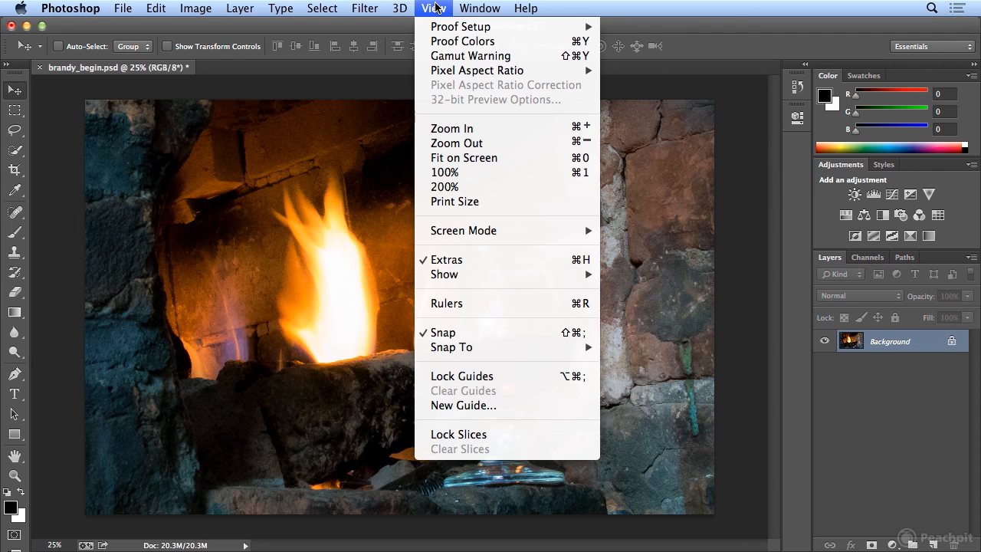
pyautogui.moveTo(532, 282)
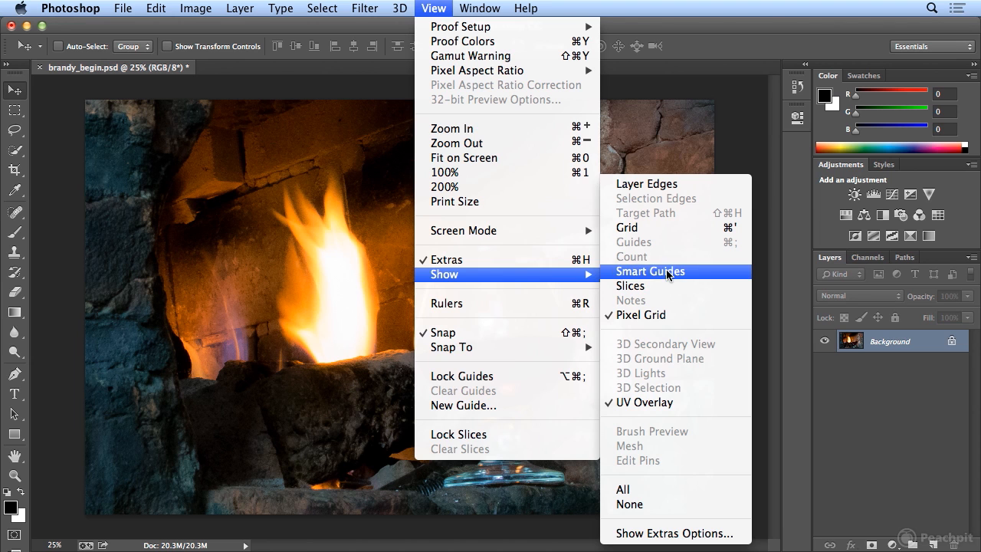
pyautogui.click(669, 230)
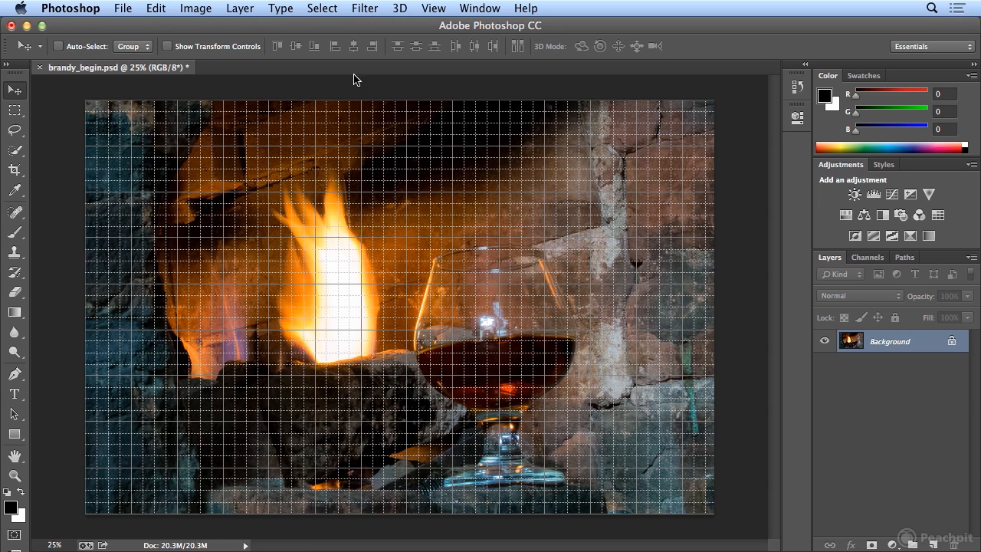
# - In the Guides, Grid & Slices preferences, set the gridline spacing to every 50 percent
pyautogui.click(74, 7)
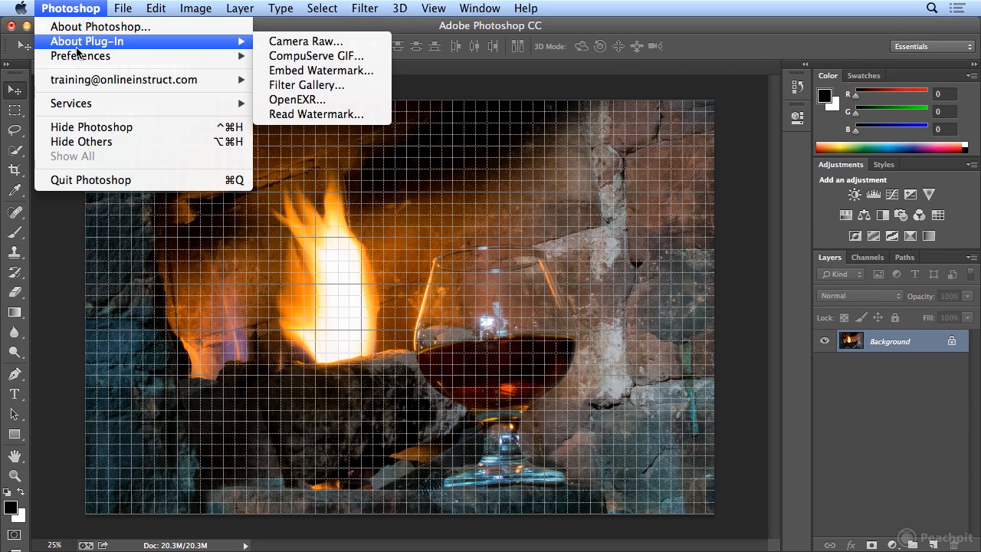
pyautogui.moveTo(76, 60)
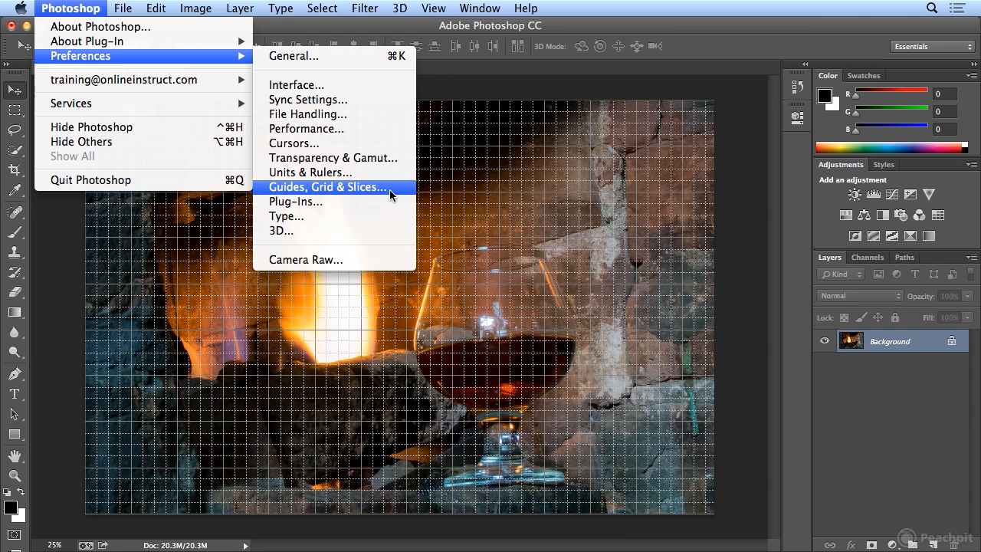
pyautogui.moveTo(165, 6)
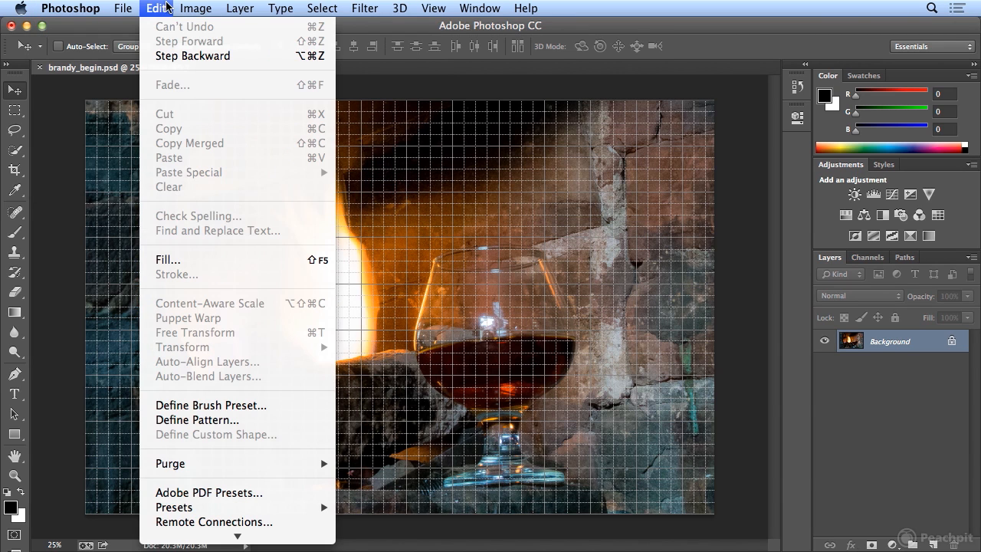
pyautogui.moveTo(237, 538)
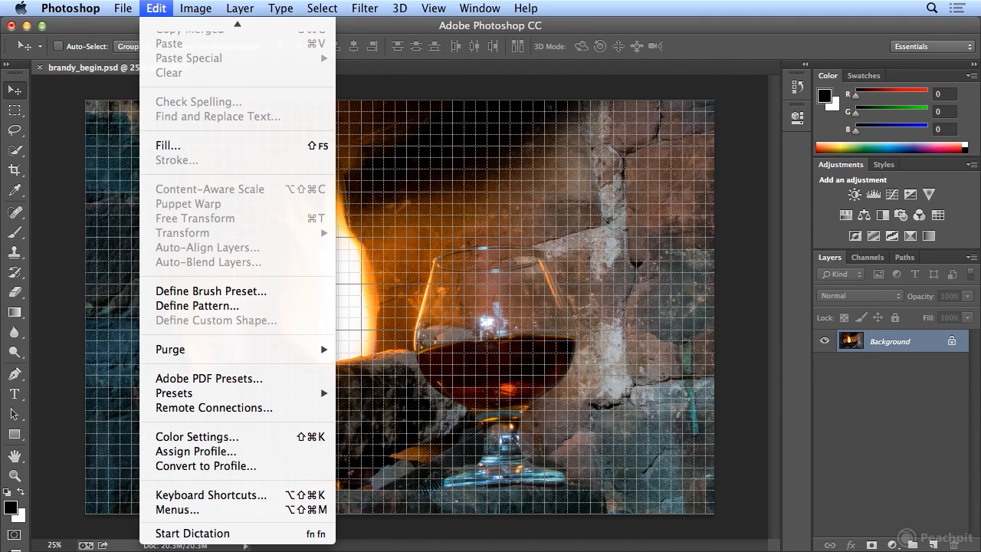
pyautogui.moveTo(71, 8)
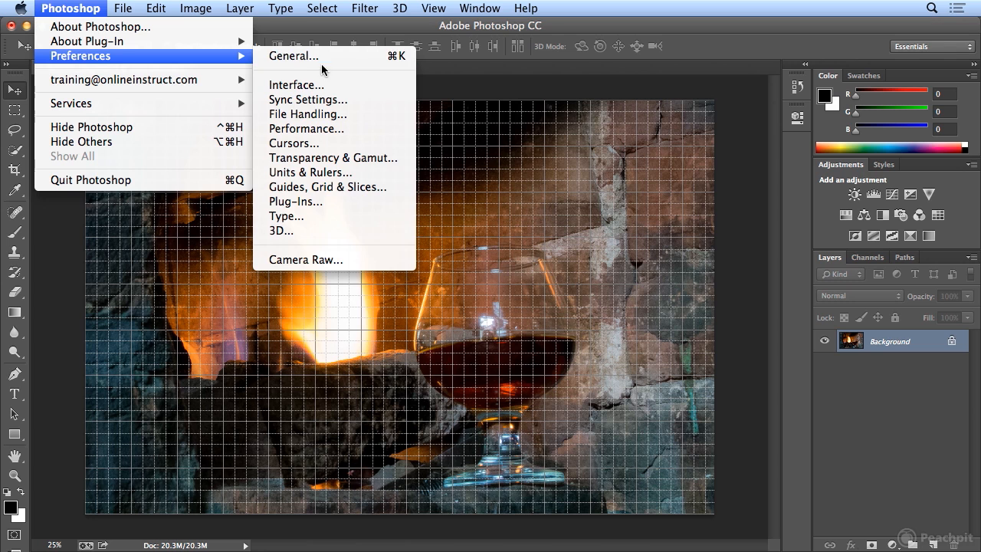
pyautogui.click(369, 187)
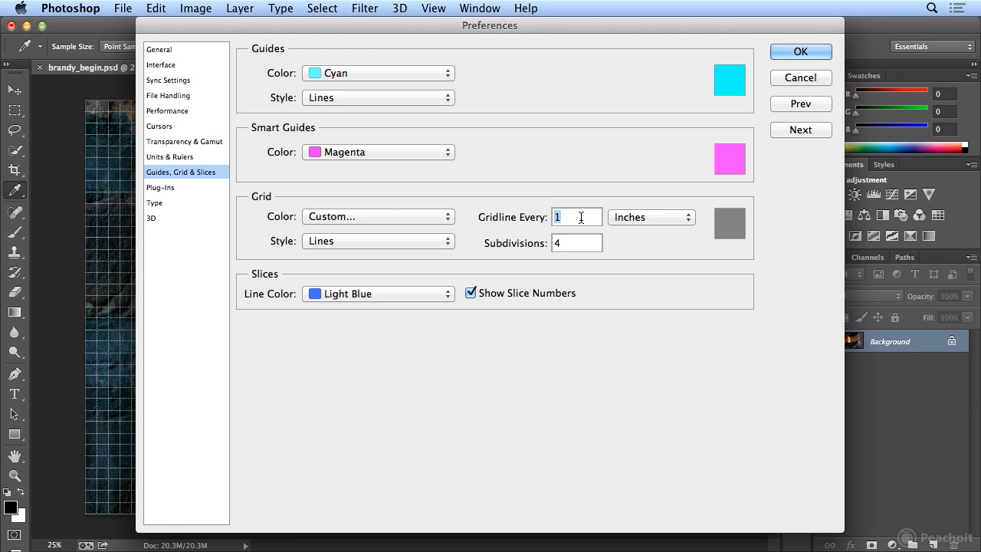
pyautogui.write('50')
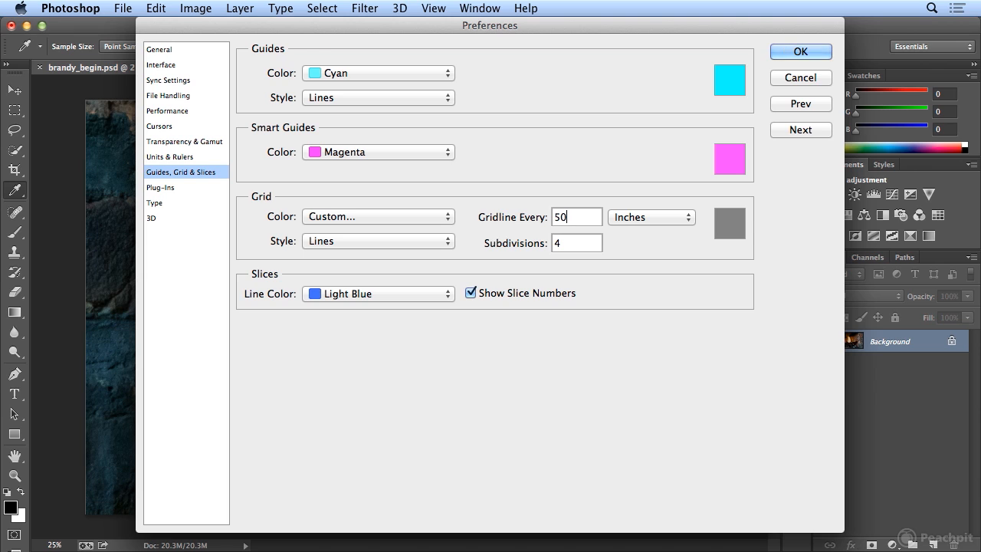
pyautogui.click(634, 222)
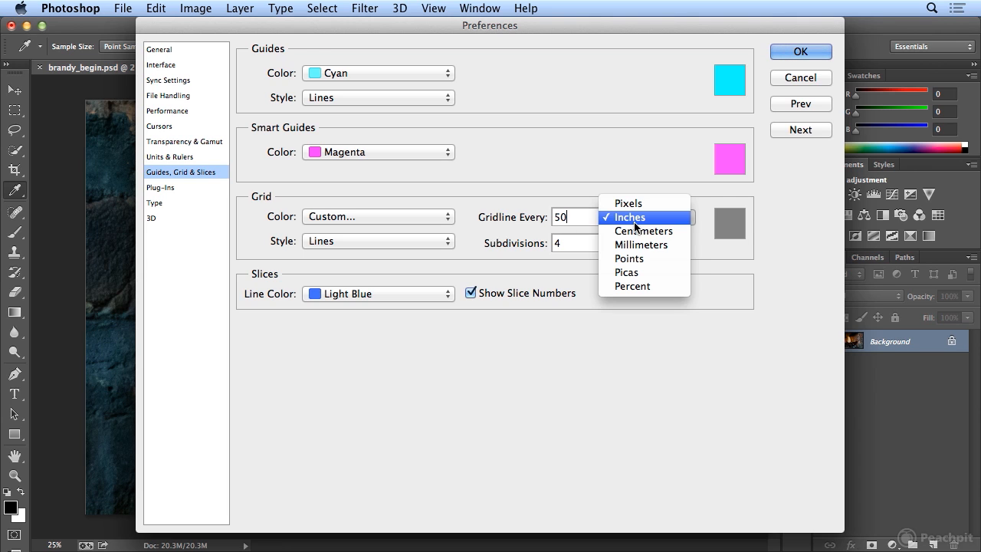
pyautogui.click(641, 288)
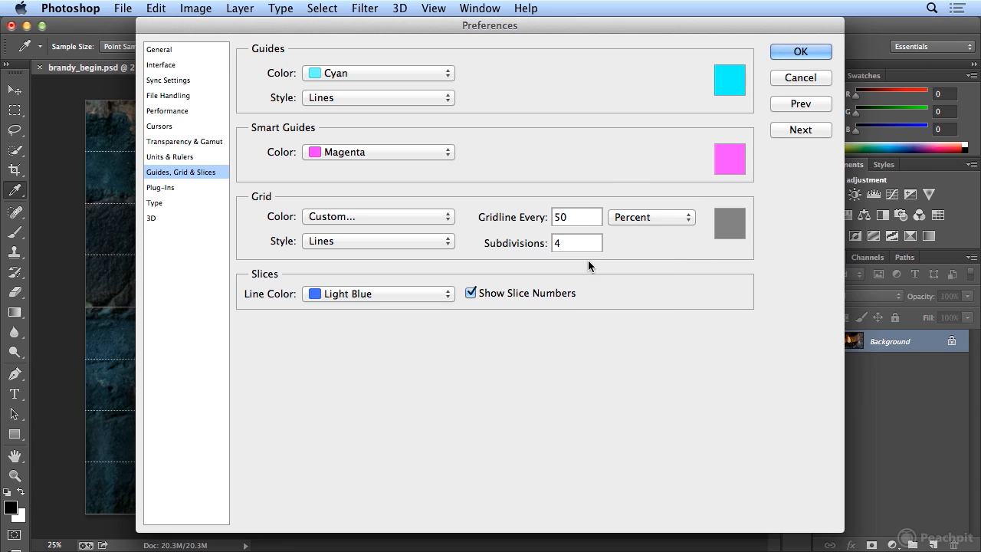
# - Set the grid subdivisions to 1 and move the Preferences dialog aside to uncover the image
pyautogui.doubleClick(567, 243)
pyautogui.write('1')
pyautogui.moveTo(339, 25); pyautogui.dragTo(712, 30)
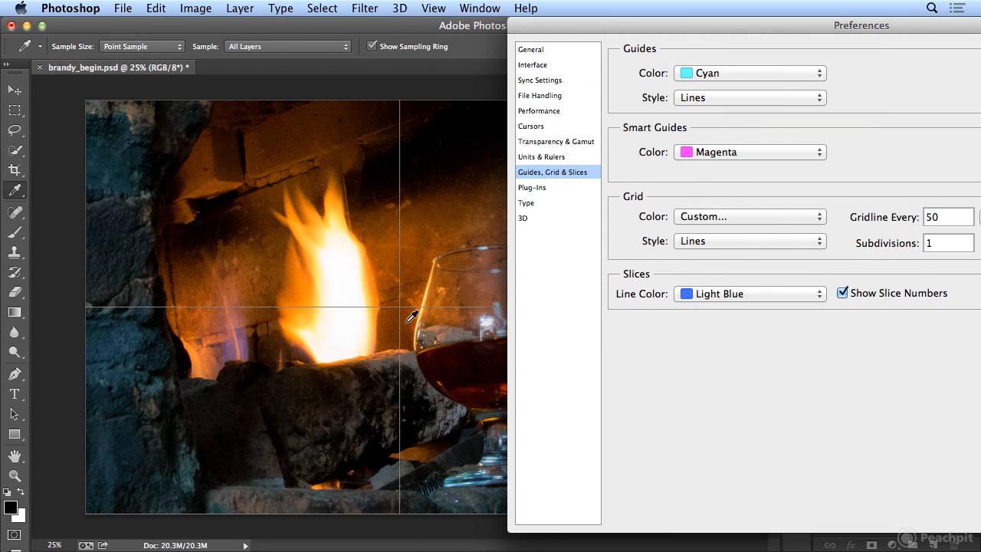
# - Try the grid with 2 subdivisions and set the value back to 1
pyautogui.moveTo(937, 243); pyautogui.dragTo(902, 241)
pyautogui.write('2')
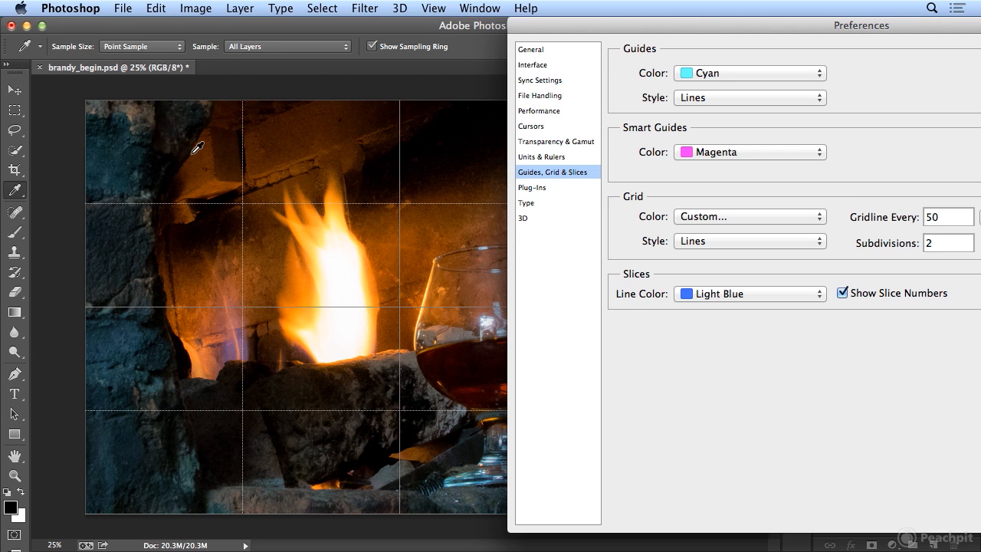
pyautogui.press('BackSpace')
pyautogui.write('1')
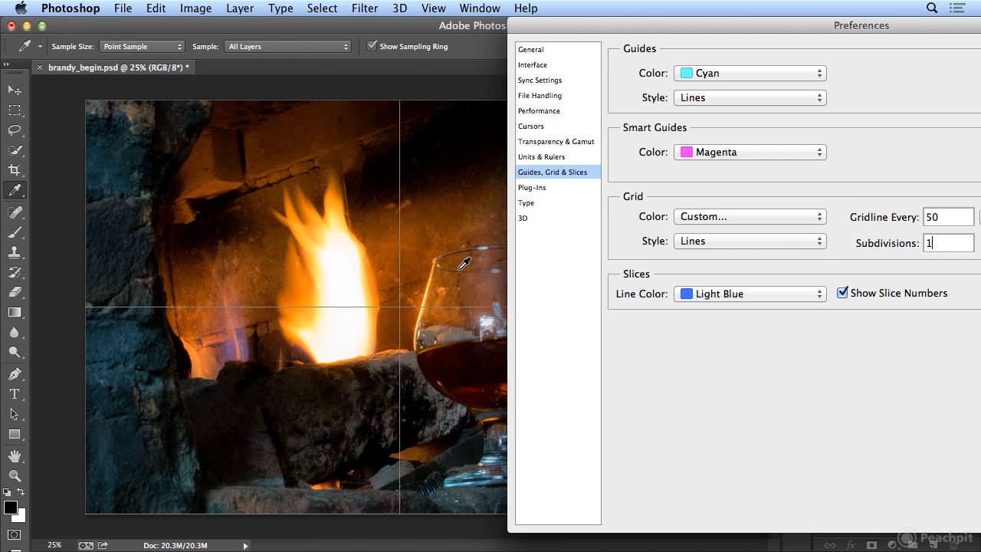
# - Move the Preferences dialog back over the image and apply the grid settings
pyautogui.moveTo(676, 25); pyautogui.dragTo(279, 32)
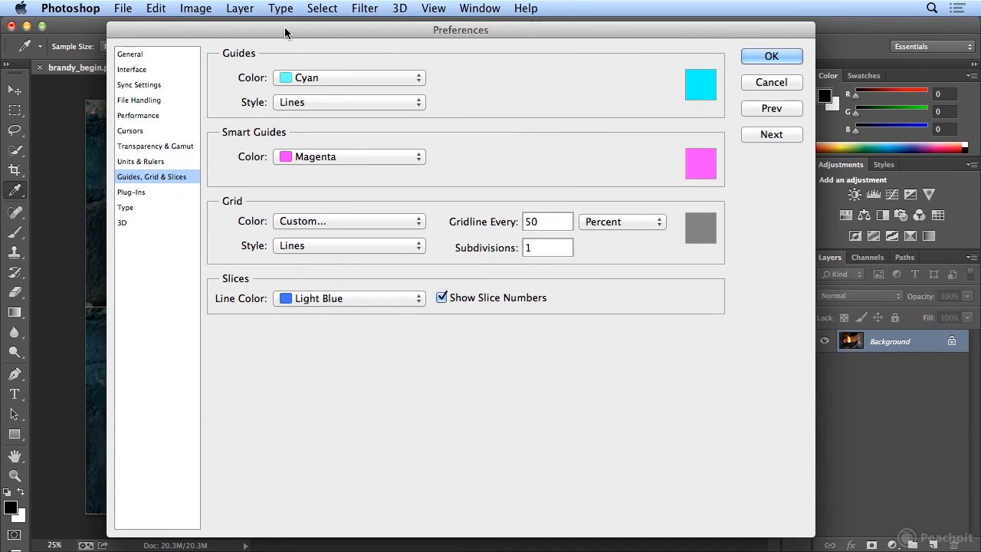
pyautogui.click(752, 55)
pyautogui.press('v')
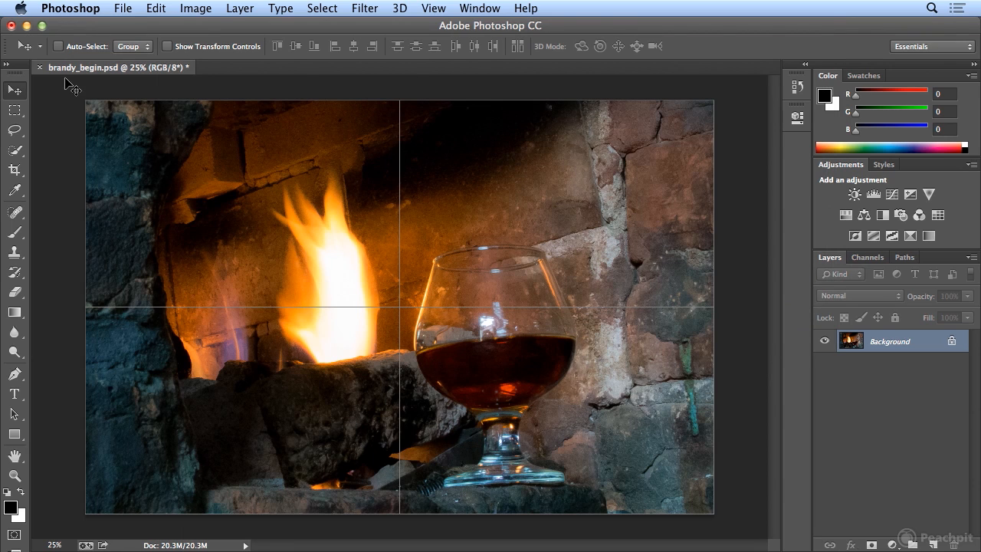
# - Activate the Rectangular Marquee tool and add a new layer named "border" above the Background
pyautogui.click(13, 112)
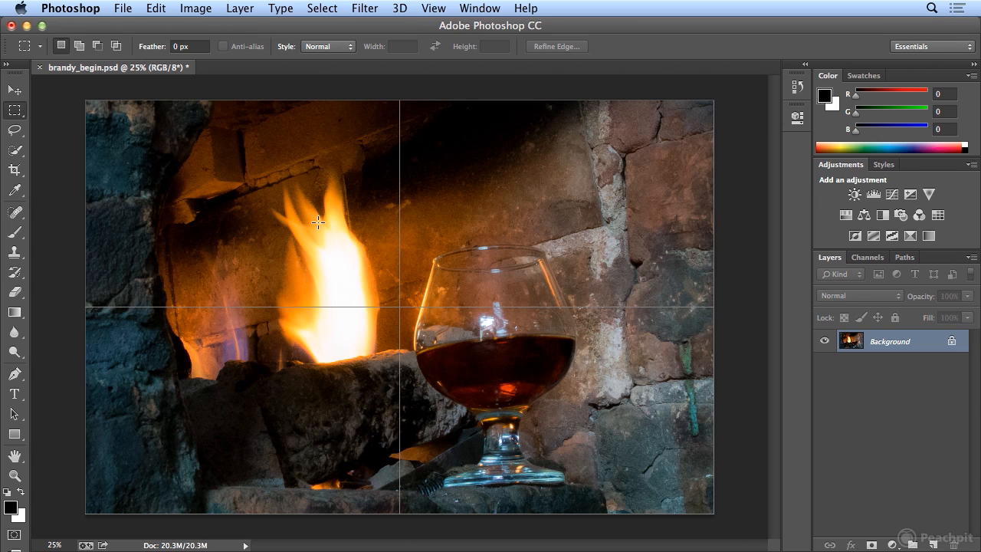
pyautogui.click(240, 8)
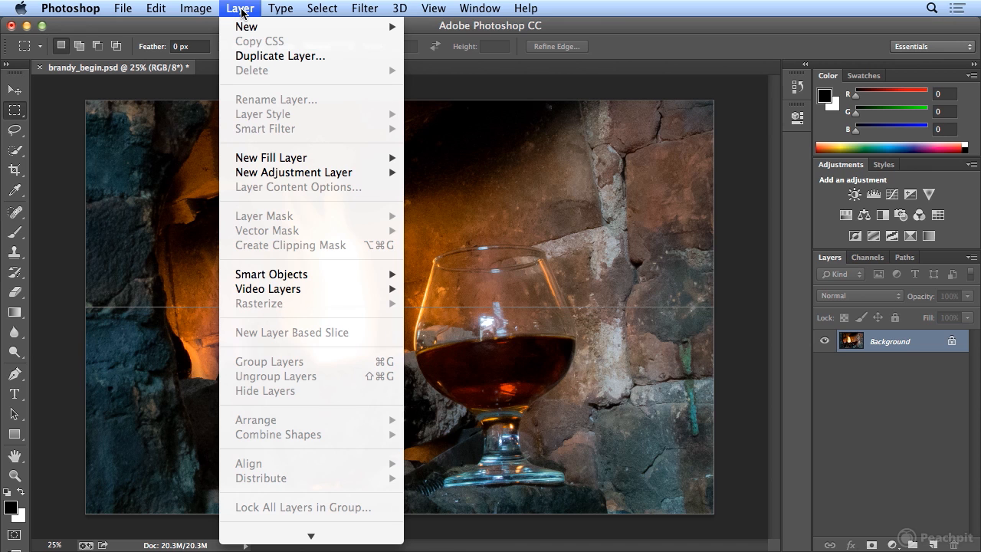
pyautogui.moveTo(243, 28)
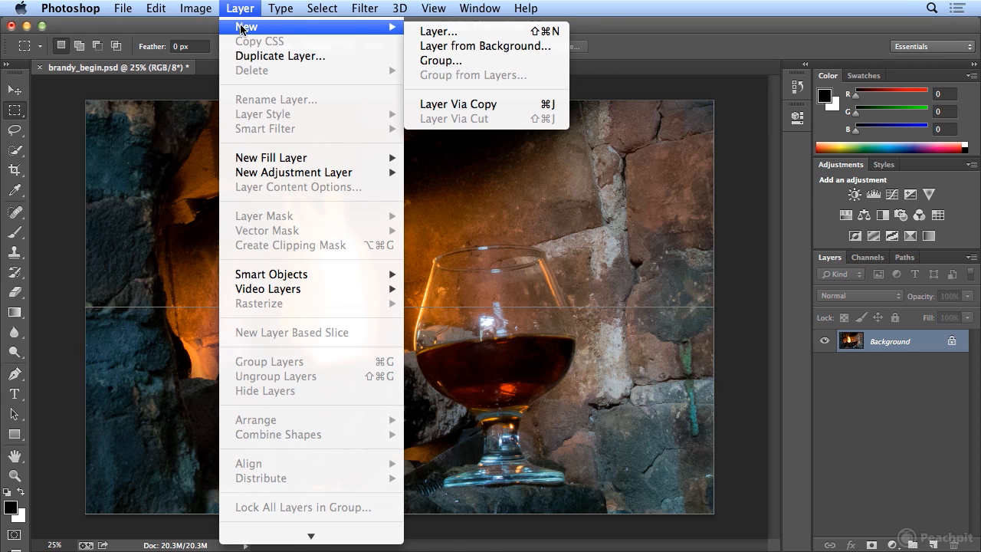
pyautogui.click(477, 34)
pyautogui.write('b')
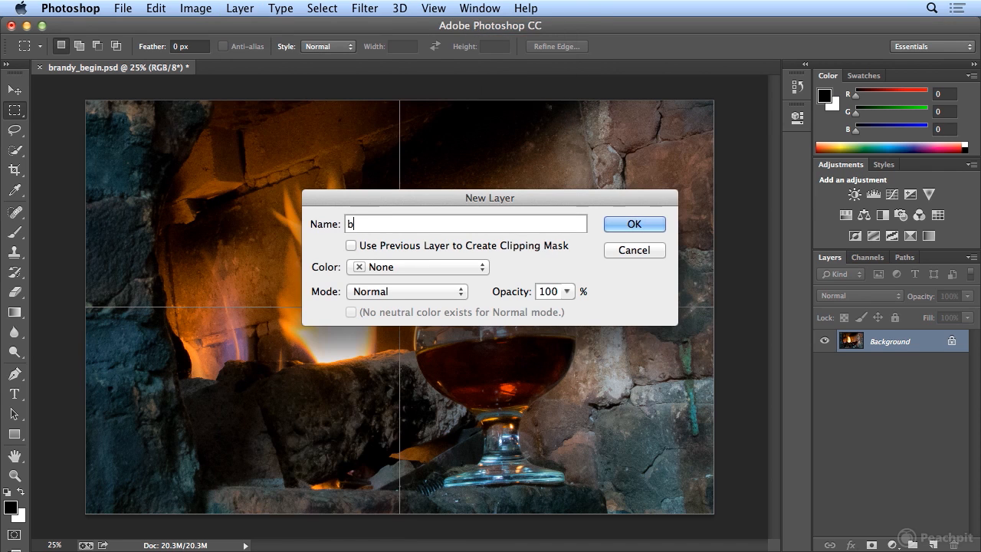
pyautogui.write('order')
pyautogui.click(615, 222)
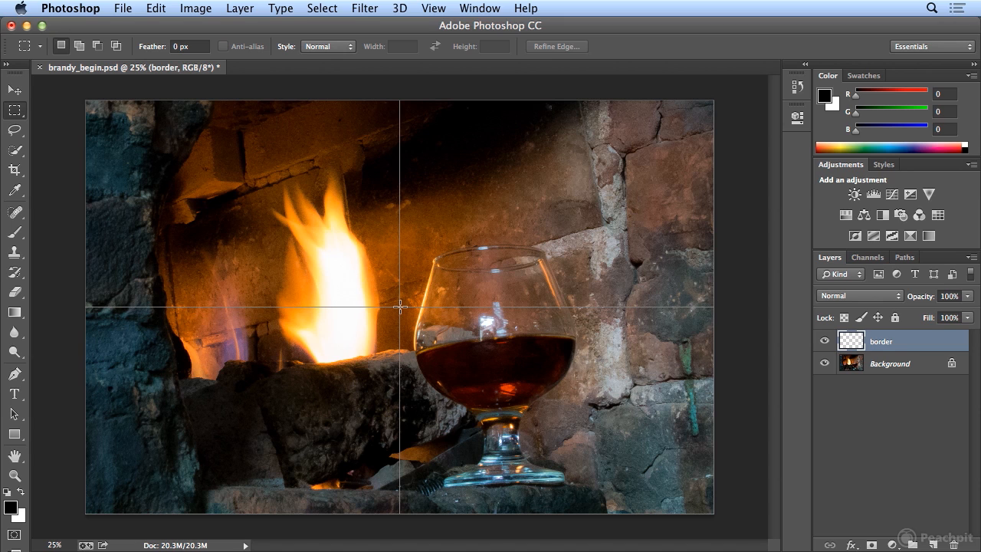
# - Try a rectangular marquee about 11.76 by 7.59 in from the grid's centre point, and deselect it
pyautogui.moveTo(399, 306); pyautogui.dragTo(669, 480)
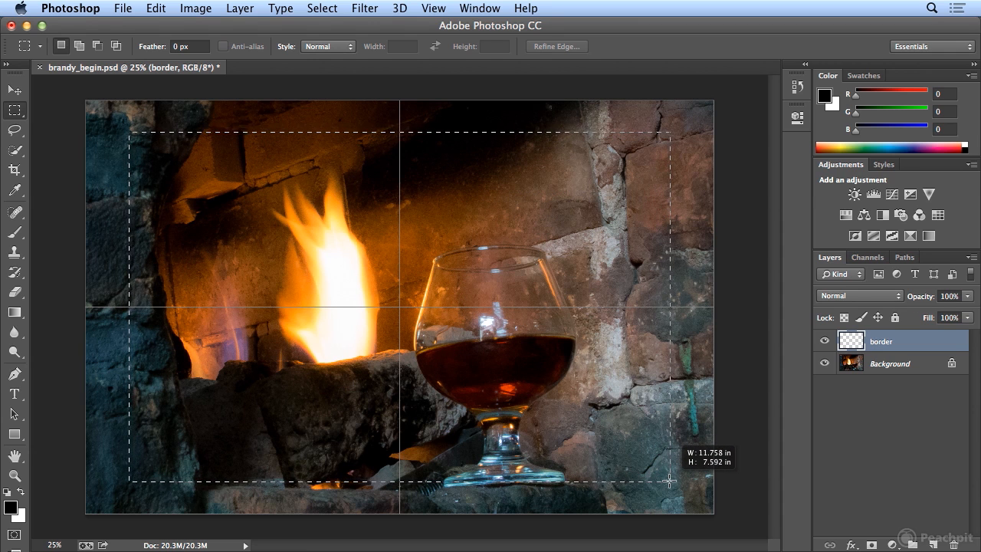
pyautogui.moveTo(669, 481); pyautogui.dragTo(669, 480)
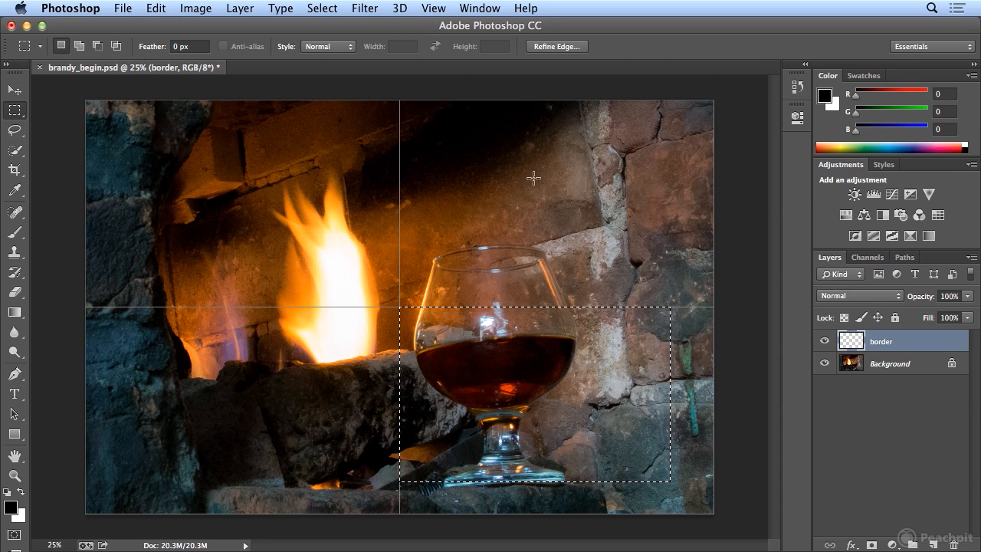
pyautogui.click(333, 8)
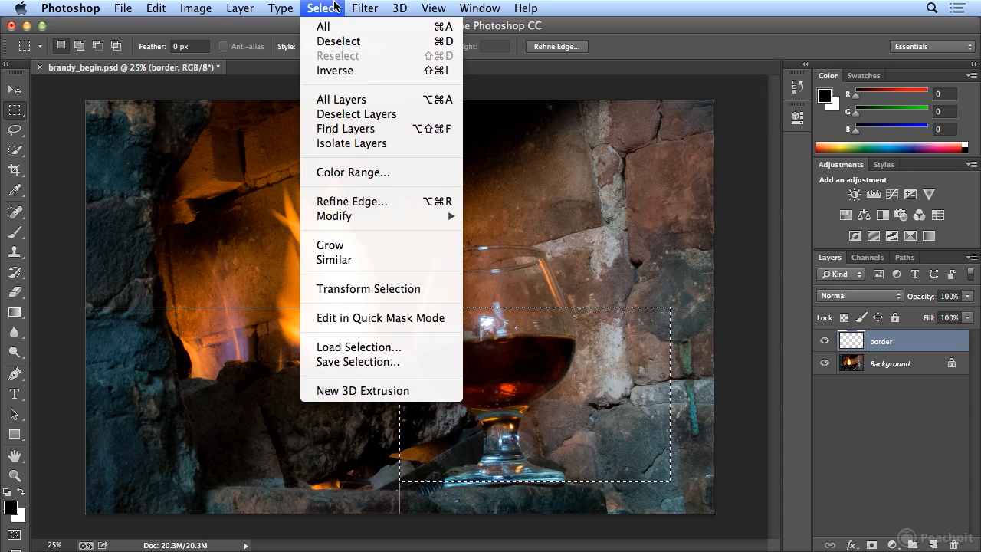
pyautogui.click(334, 43)
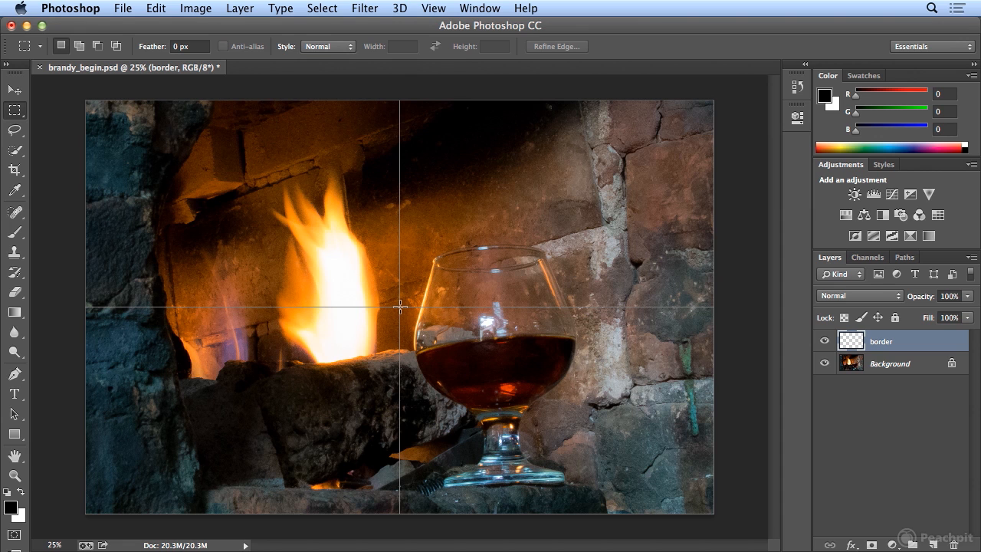
# - Draw a rectangular selection outward from the grid's centre, leaving an even margin around it, and feather it by 100 pixels
pyautogui.moveTo(399, 307); pyautogui.dragTo(641, 469)
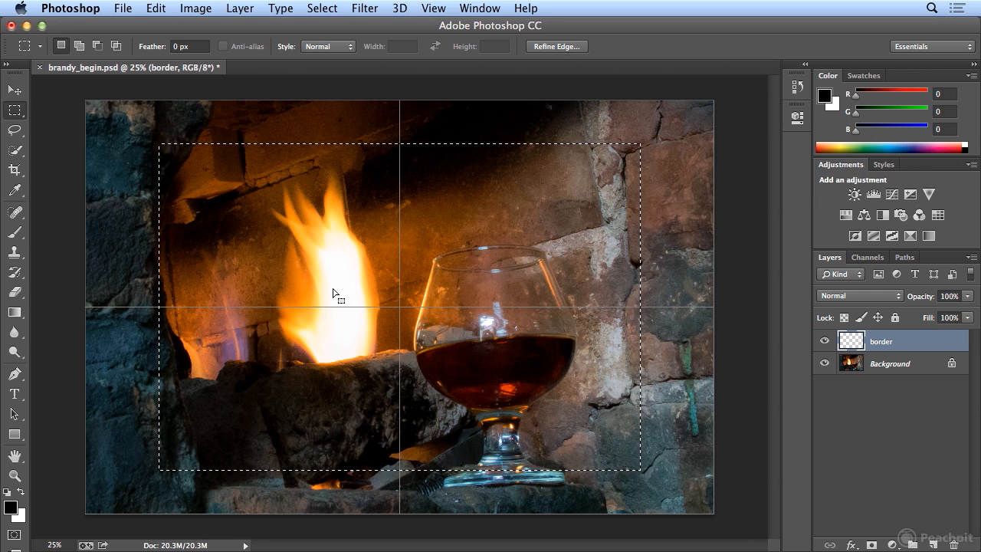
pyautogui.click(335, 8)
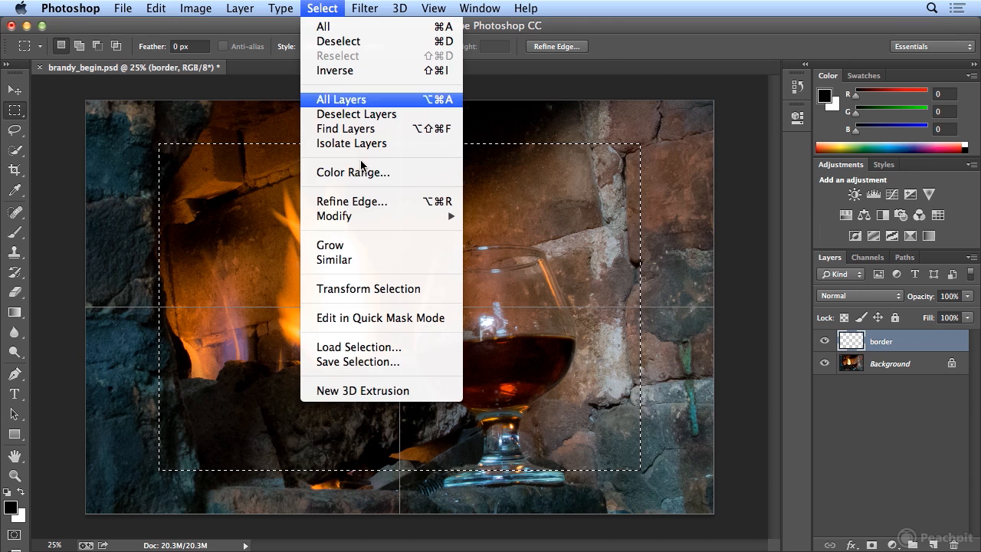
pyautogui.moveTo(366, 215)
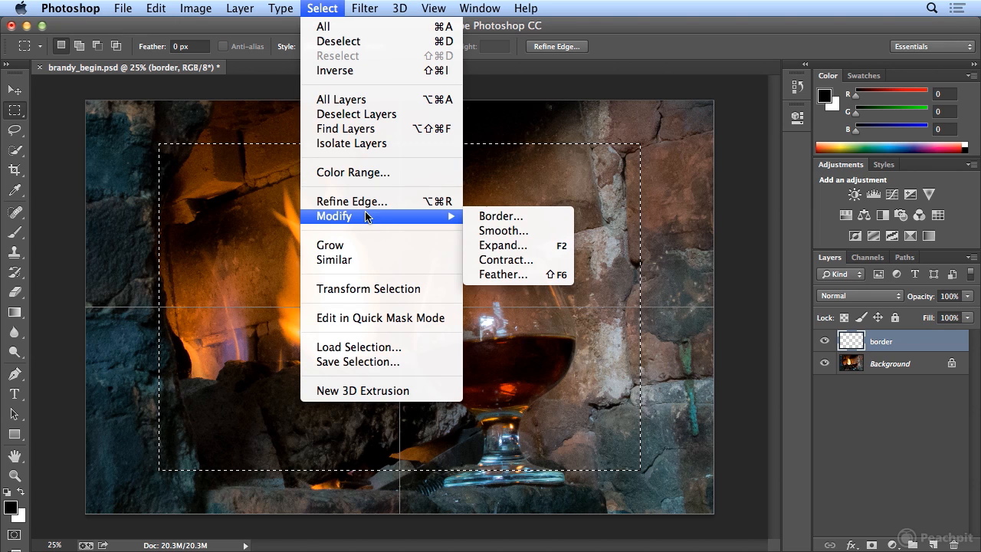
pyautogui.click(542, 275)
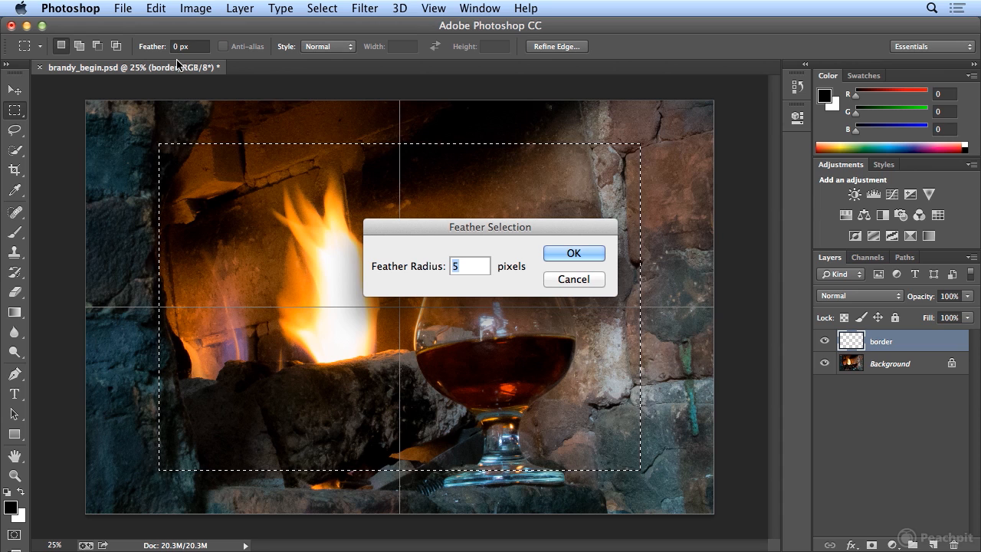
pyautogui.write('100')
pyautogui.click(569, 253)
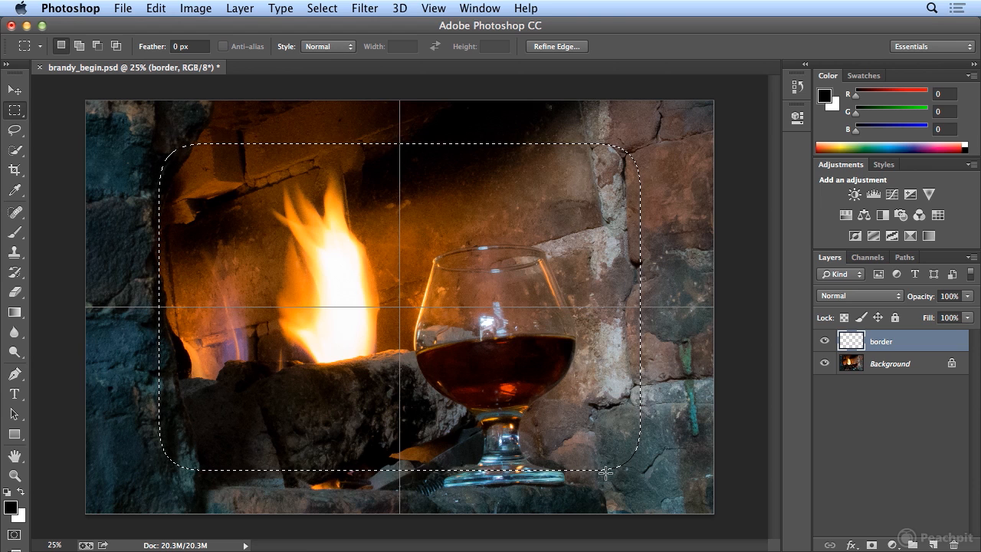
# - Invert the feathered selection and fill it with black at 100% opacity in Normal mode, with Preserve Transparency turned off
pyautogui.click(314, 7)
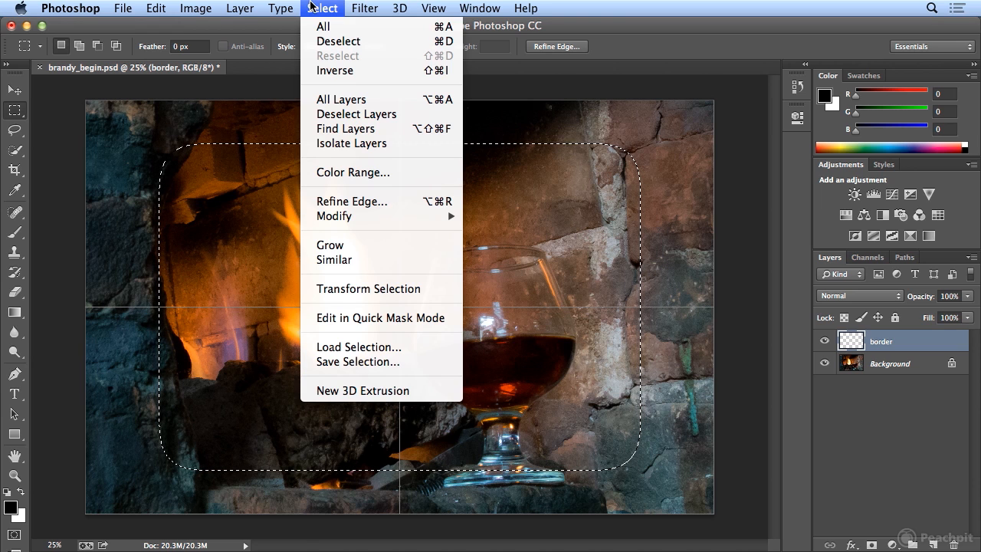
pyautogui.click(329, 71)
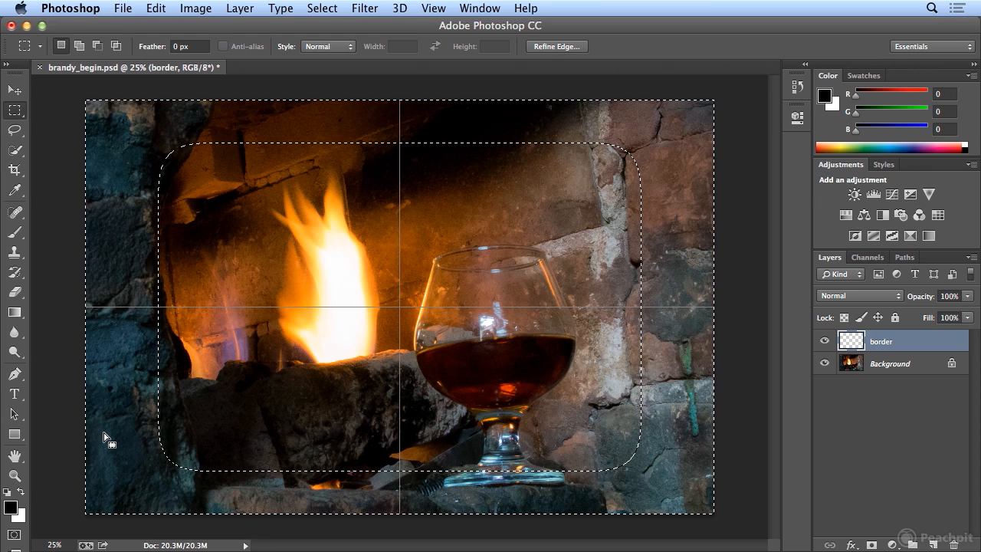
pyautogui.click(157, 9)
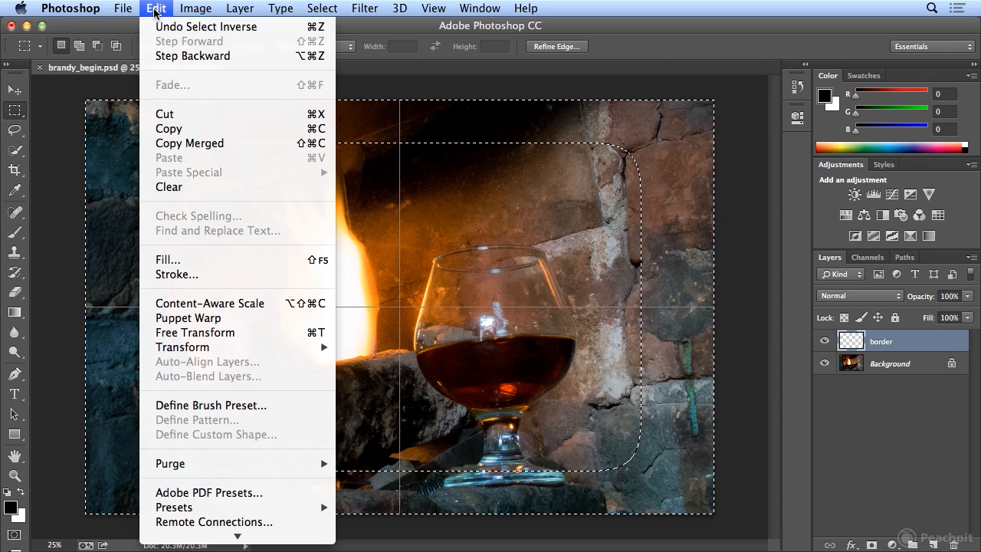
pyautogui.click(213, 260)
pyautogui.click(526, 214)
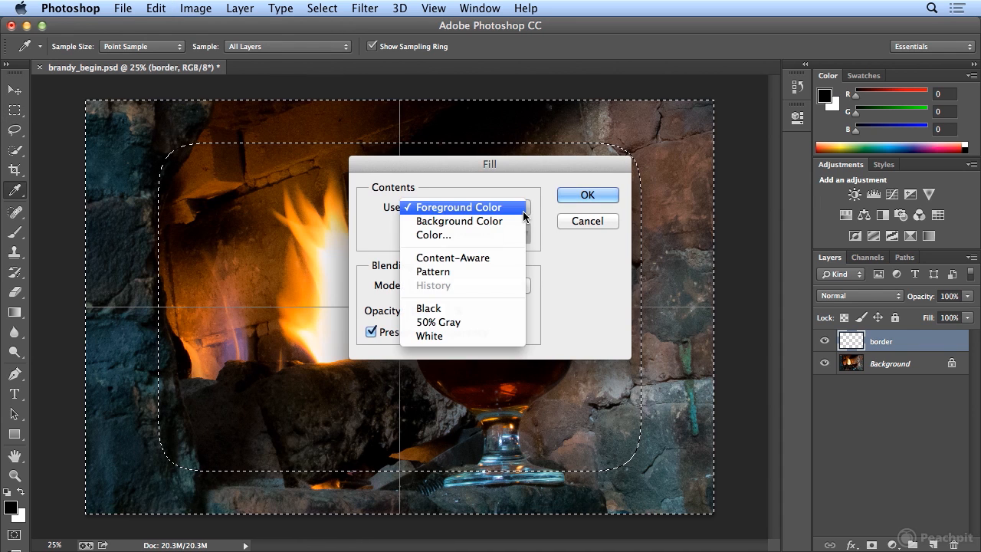
pyautogui.click(519, 314)
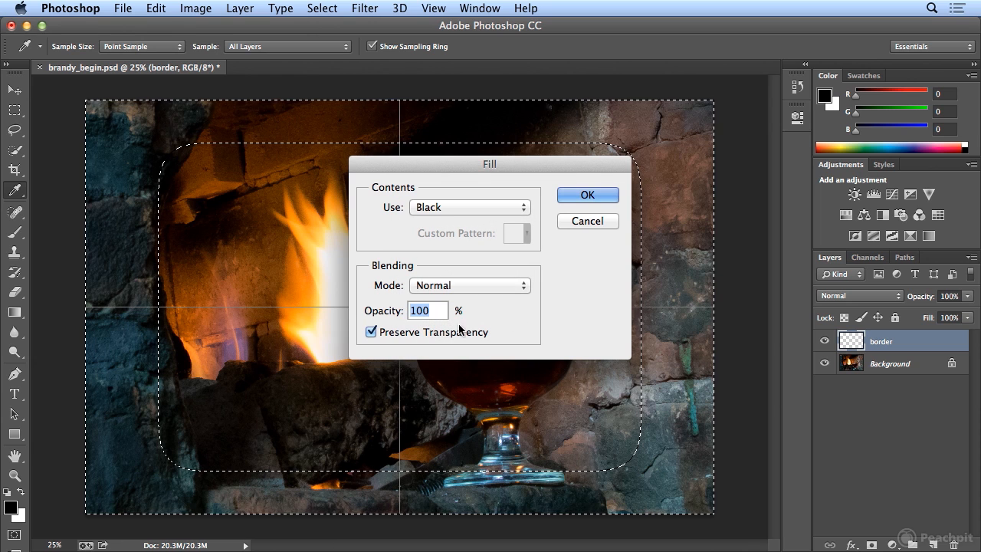
pyautogui.click(398, 333)
pyautogui.click(586, 193)
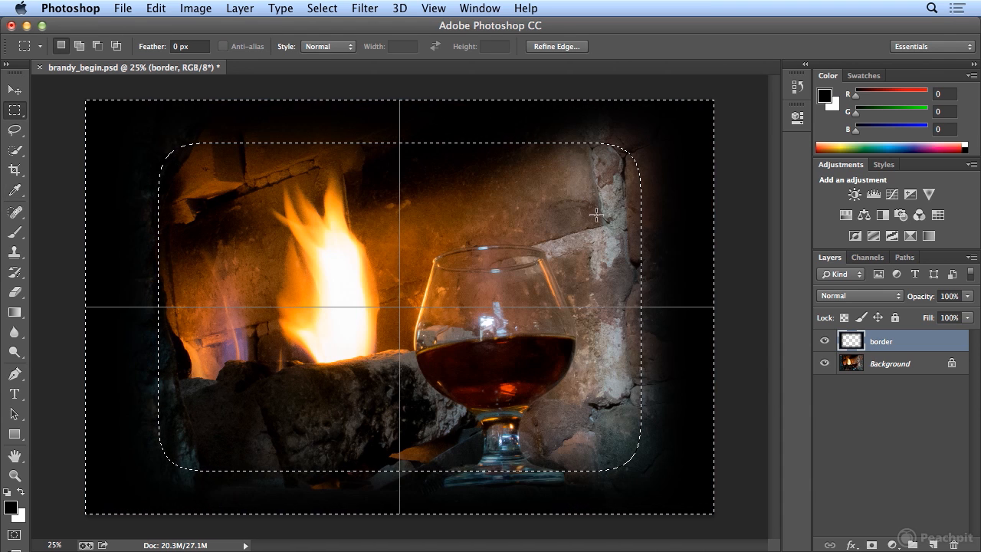
# - Deselect the filled area and lower the border layer's opacity to 81%
pyautogui.click(322, 7)
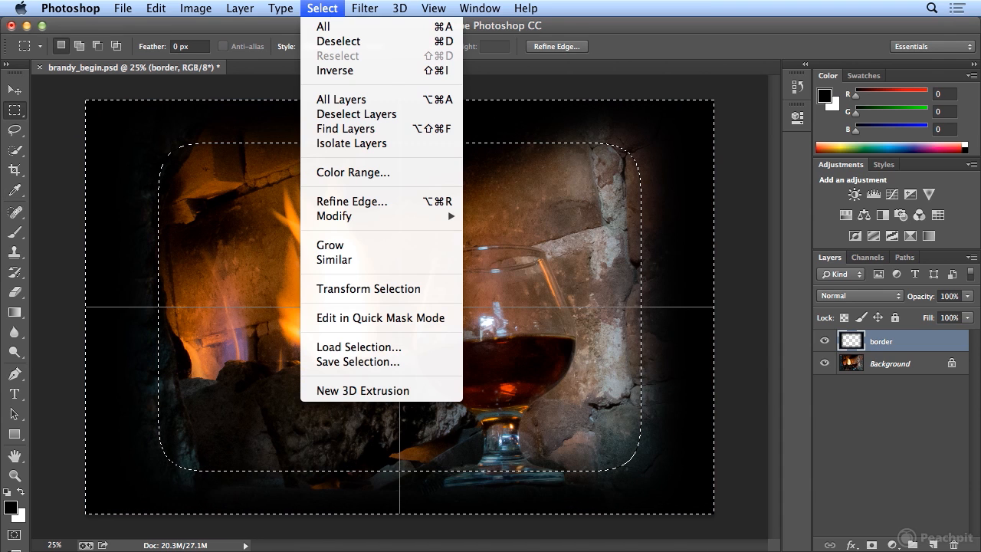
pyautogui.click(341, 41)
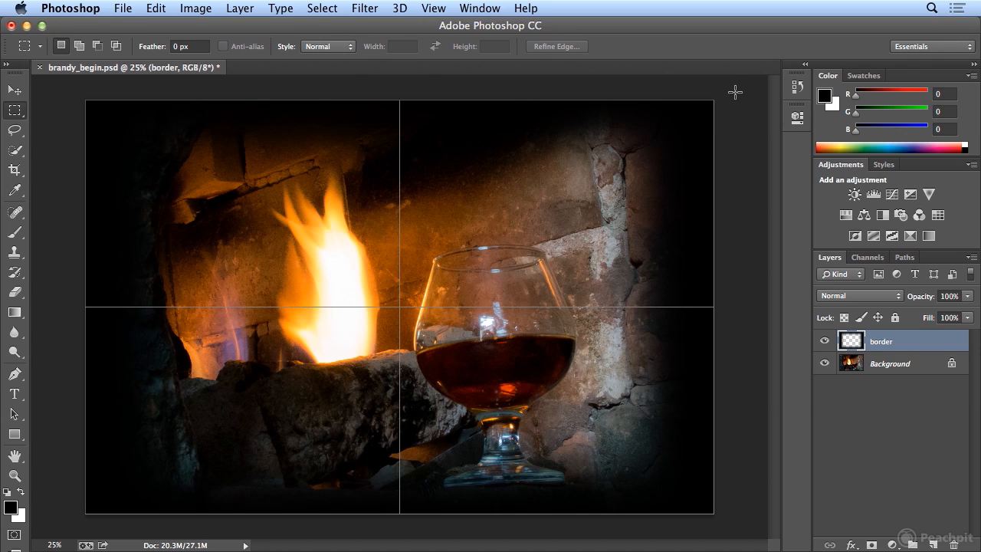
pyautogui.click(967, 297)
pyautogui.moveTo(969, 305); pyautogui.dragTo(958, 314)
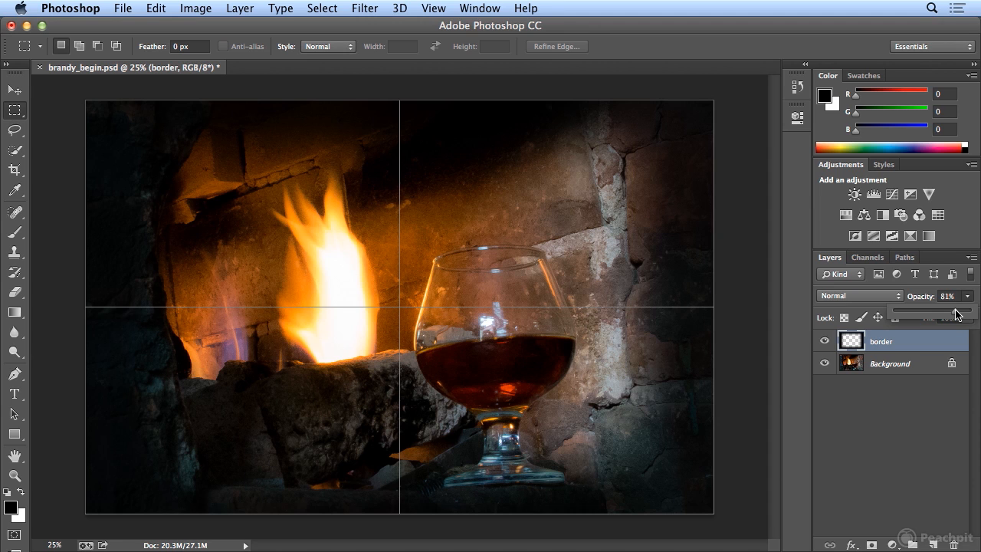
# - Hide the grid over the image and show the rulers
pyautogui.click(435, 8)
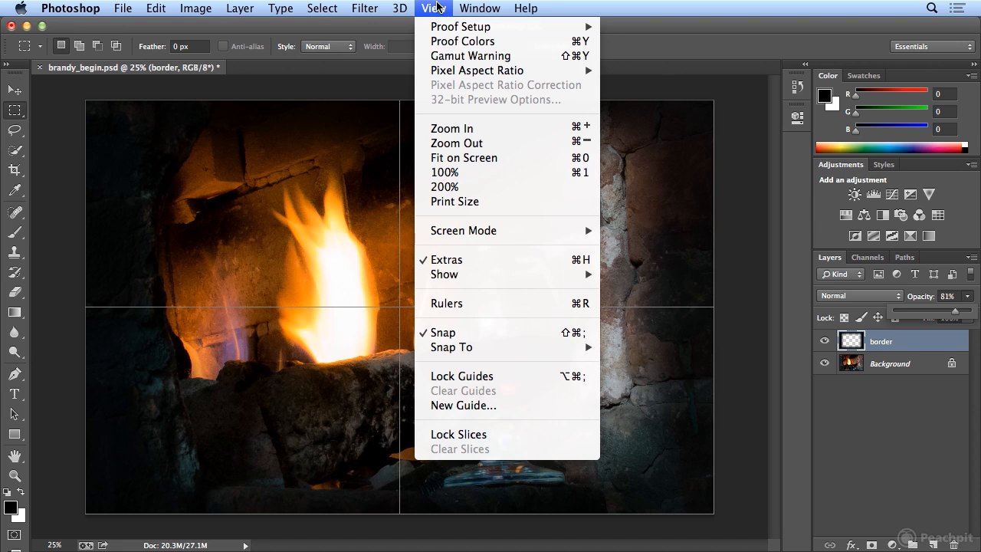
pyautogui.moveTo(449, 276)
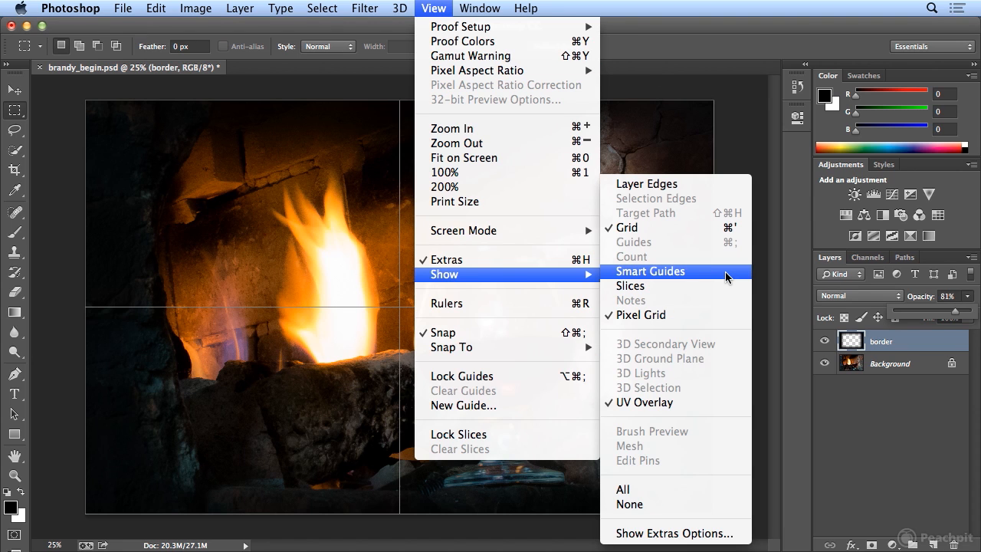
pyautogui.click(716, 235)
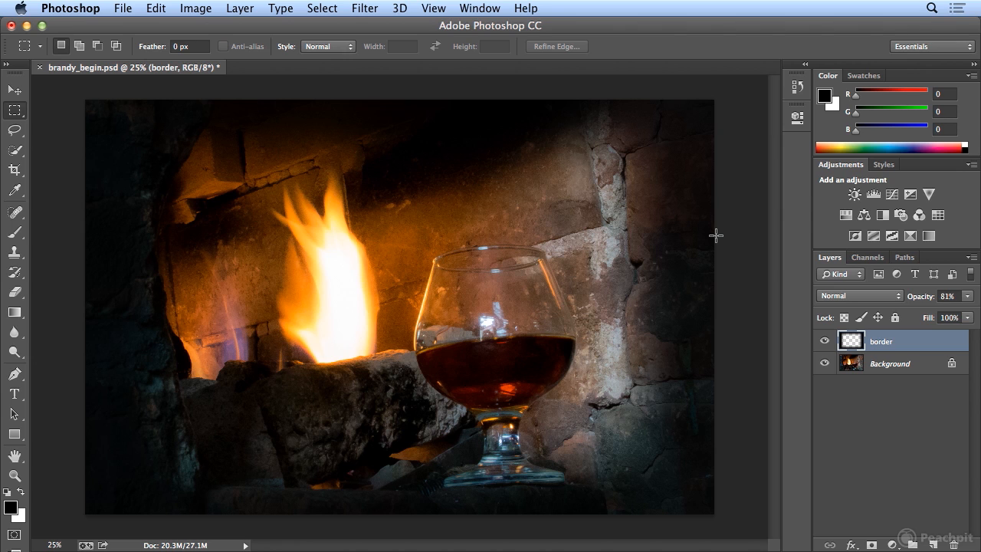
pyautogui.click(443, 9)
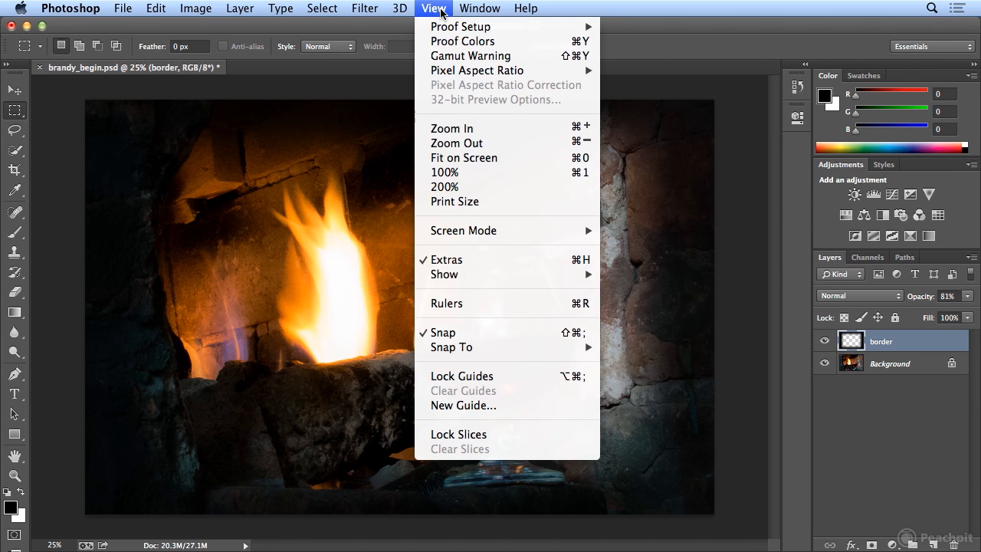
pyautogui.click(511, 305)
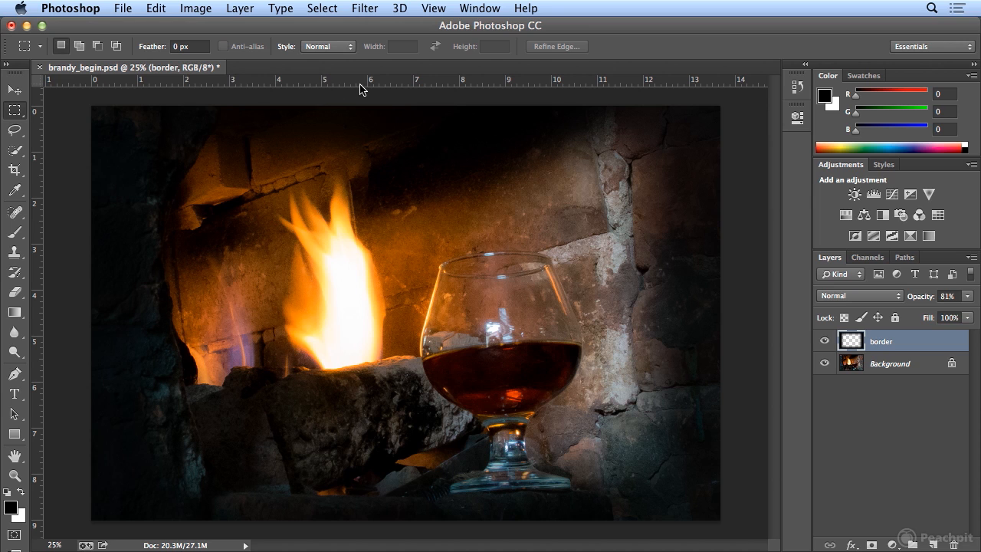
# - With the Move tool, place two horizontal and two vertical guides framing the brandy glass at its rim, base and both sides
pyautogui.click(23, 91)
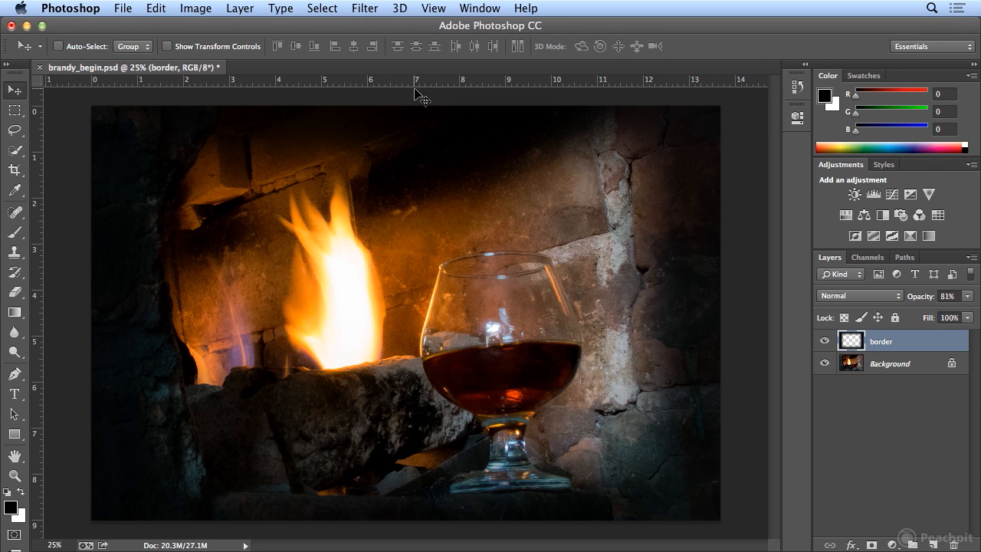
pyautogui.moveTo(401, 85); pyautogui.dragTo(406, 251)
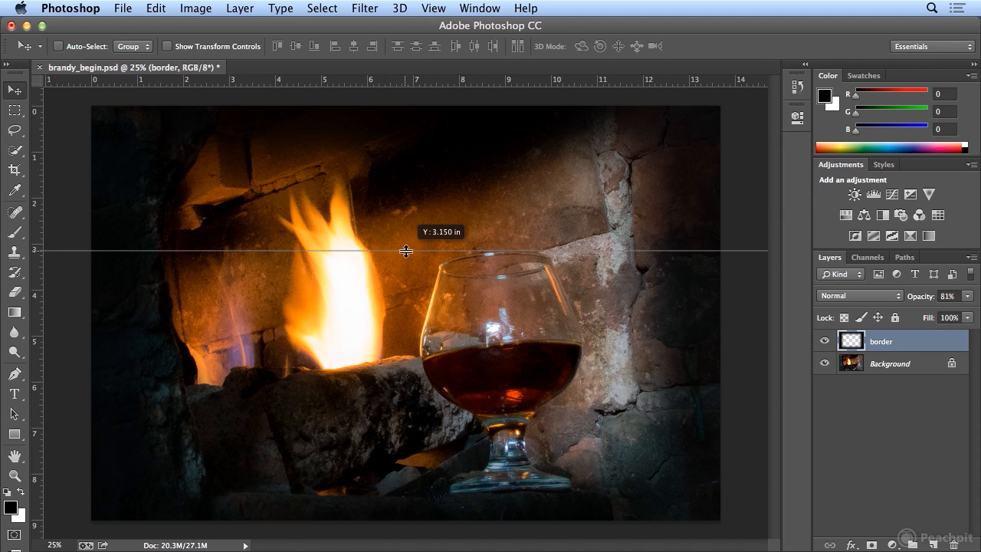
pyautogui.moveTo(407, 251); pyautogui.dragTo(406, 251)
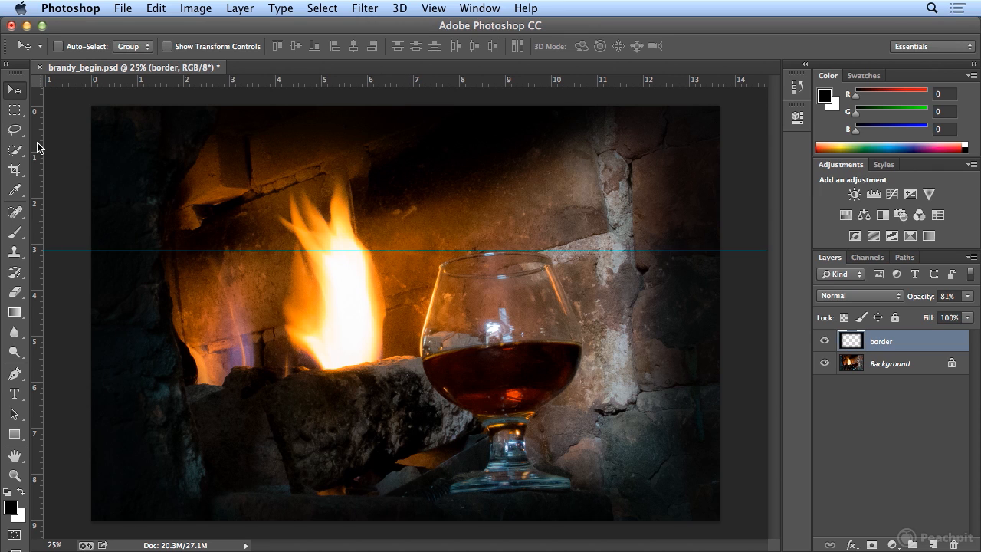
pyautogui.moveTo(38, 149); pyautogui.dragTo(420, 181)
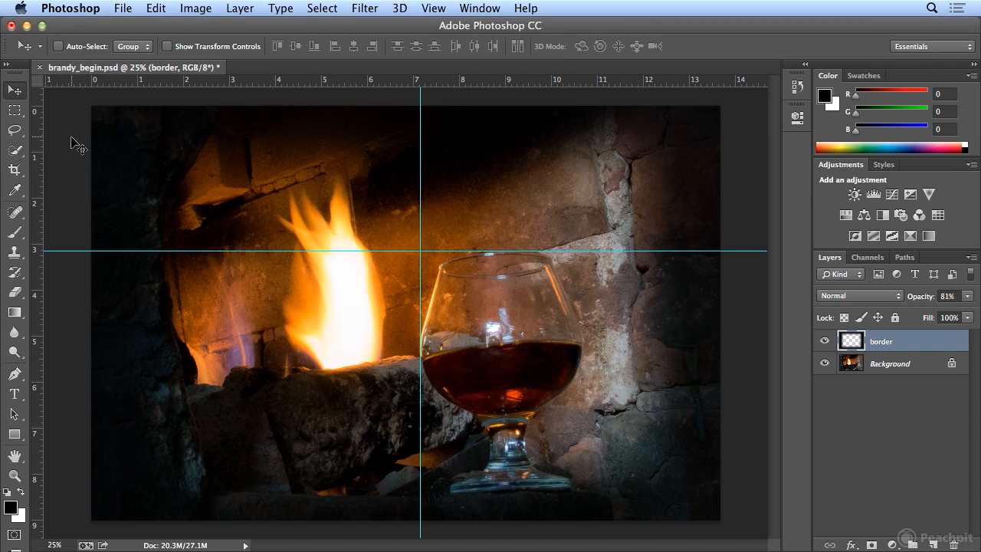
pyautogui.moveTo(36, 140); pyautogui.dragTo(583, 177)
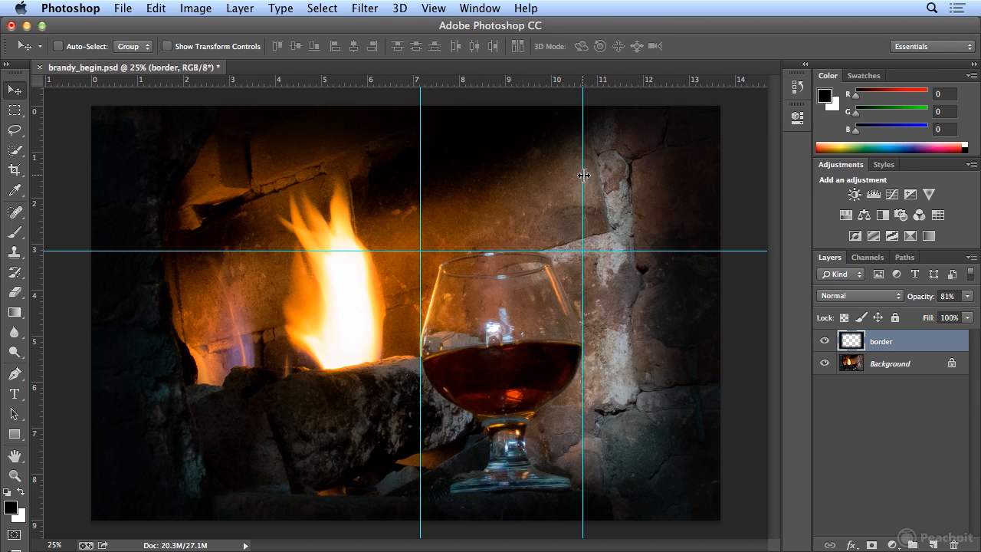
pyautogui.moveTo(173, 83); pyautogui.dragTo(162, 492)
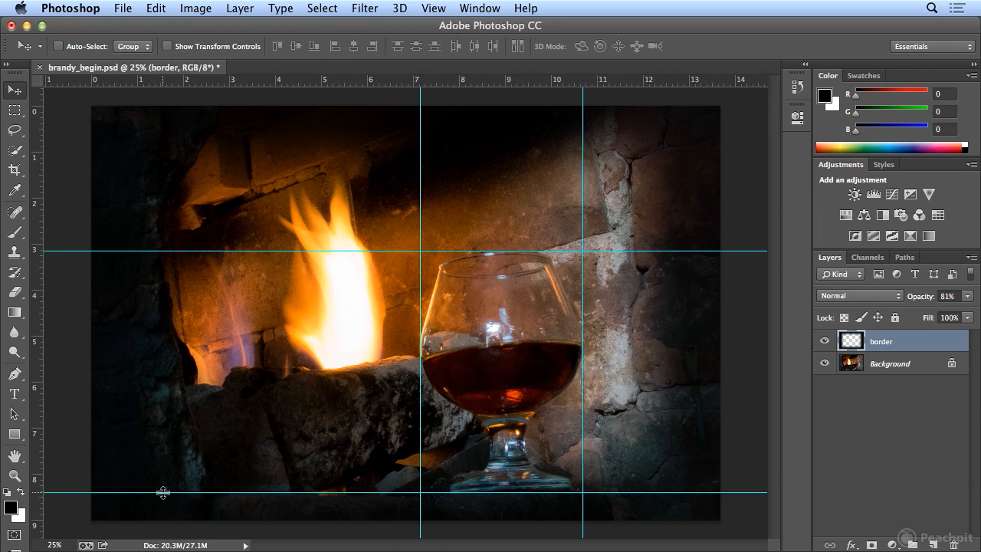
# - Select the rectangle enclosed by the guides around the glass with the Rectangular Marquee and copy it from the Background layer
pyautogui.click(16, 115)
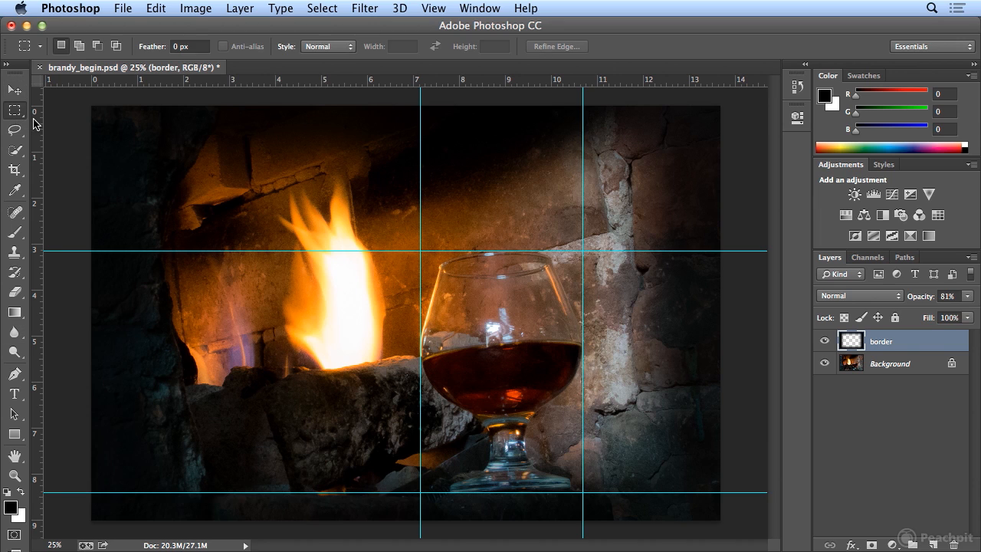
pyautogui.moveTo(420, 250); pyautogui.dragTo(586, 497)
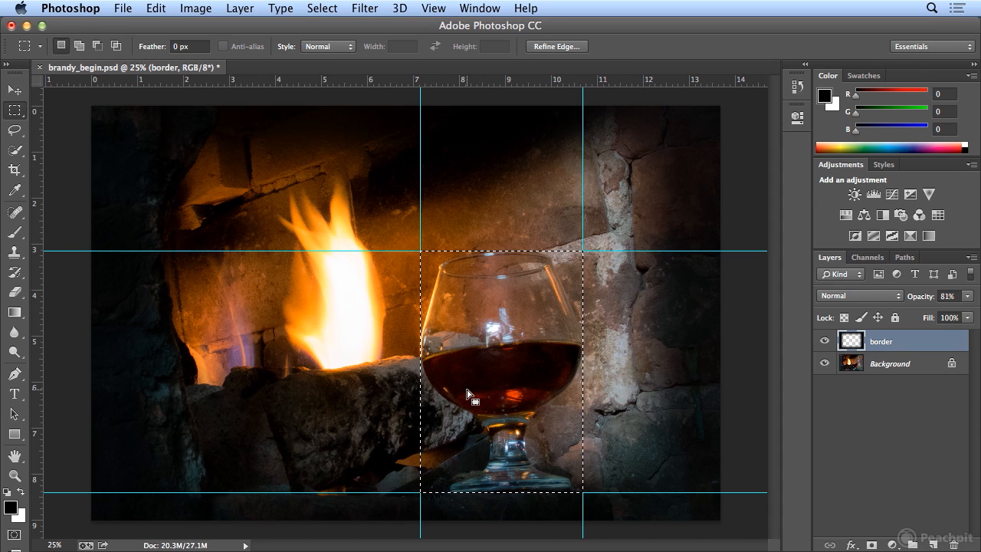
pyautogui.click(157, 9)
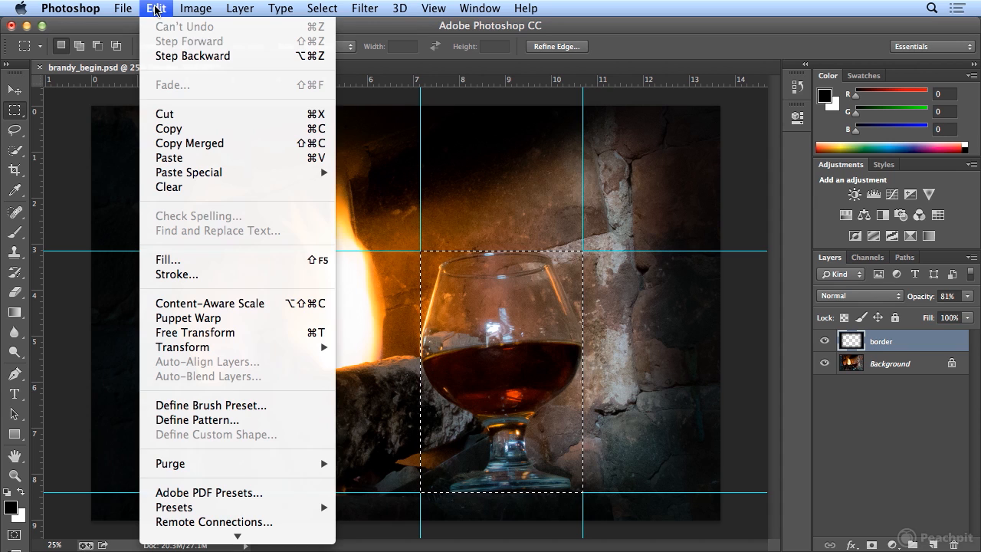
pyautogui.click(168, 133)
pyautogui.click(872, 365)
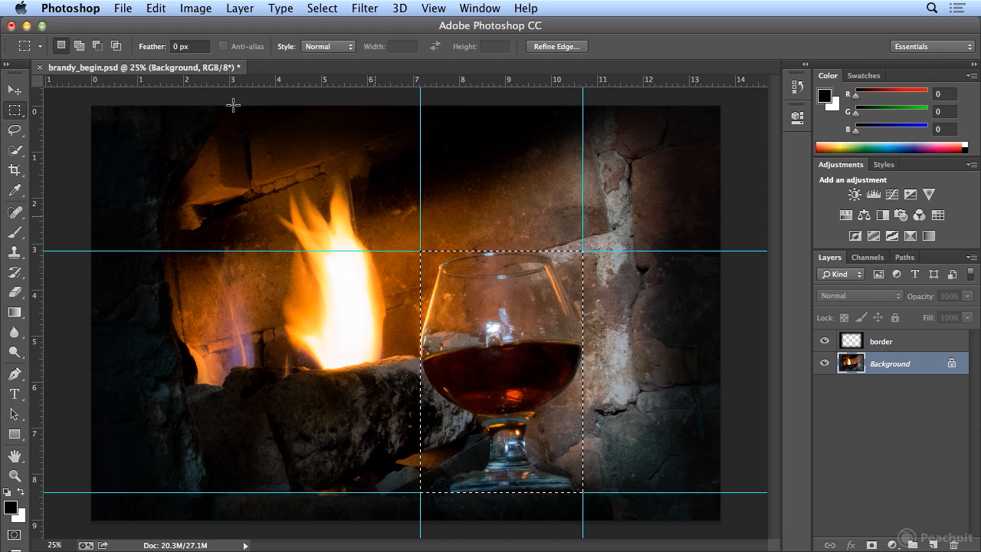
pyautogui.click(150, 8)
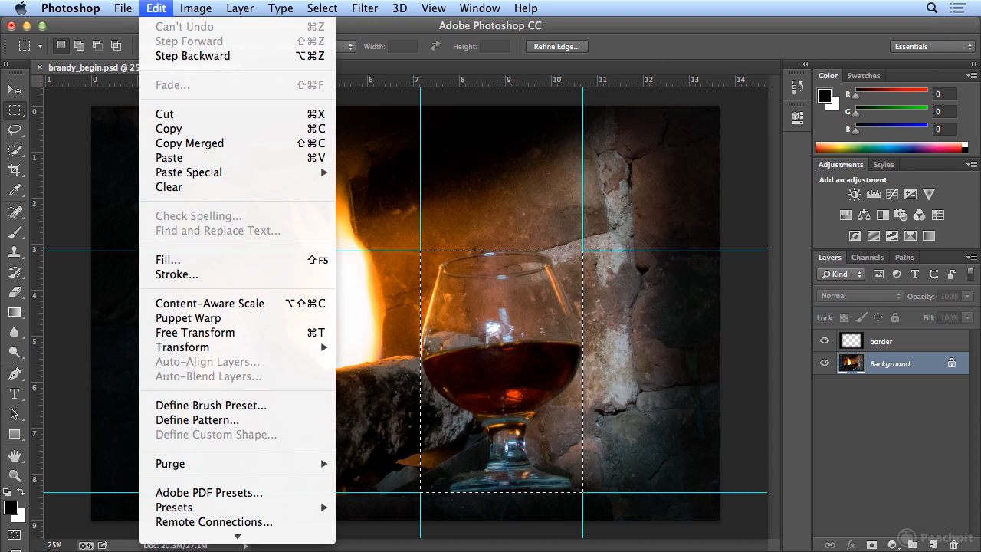
pyautogui.click(179, 130)
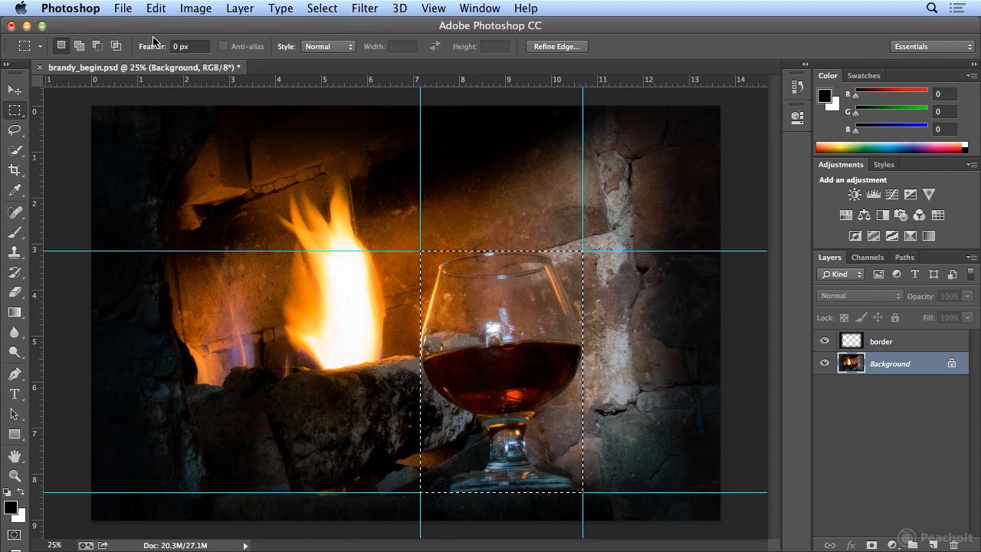
# - Create a new document named "glass" with the Clipboard preset, 849 by 1262 pixels, and paste the copied glass into it
pyautogui.click(124, 8)
pyautogui.click(131, 30)
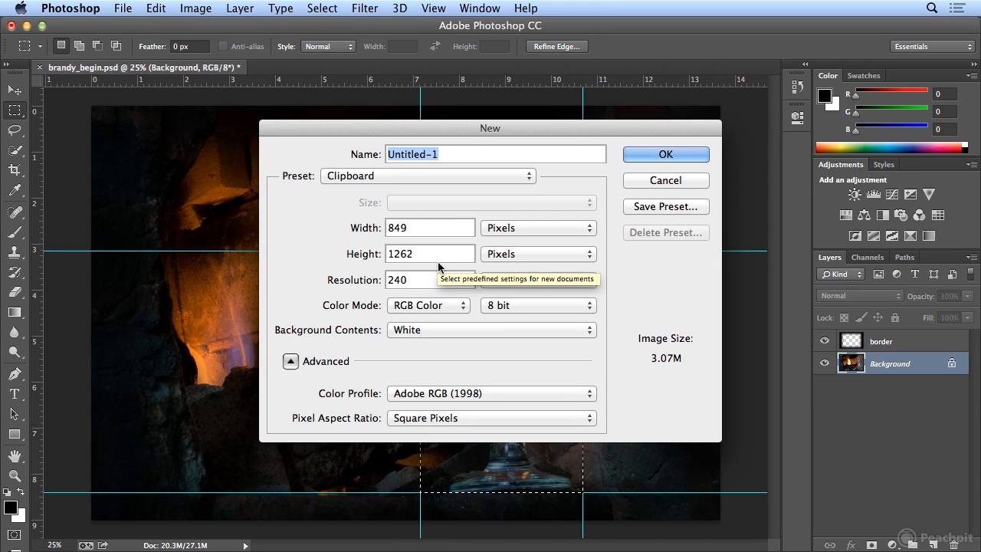
pyautogui.write('glass')
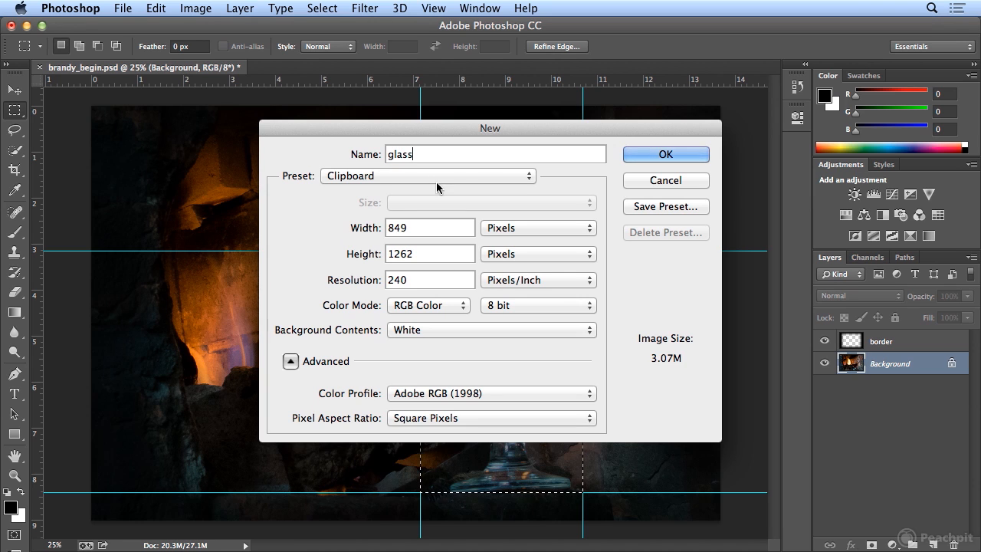
pyautogui.click(644, 155)
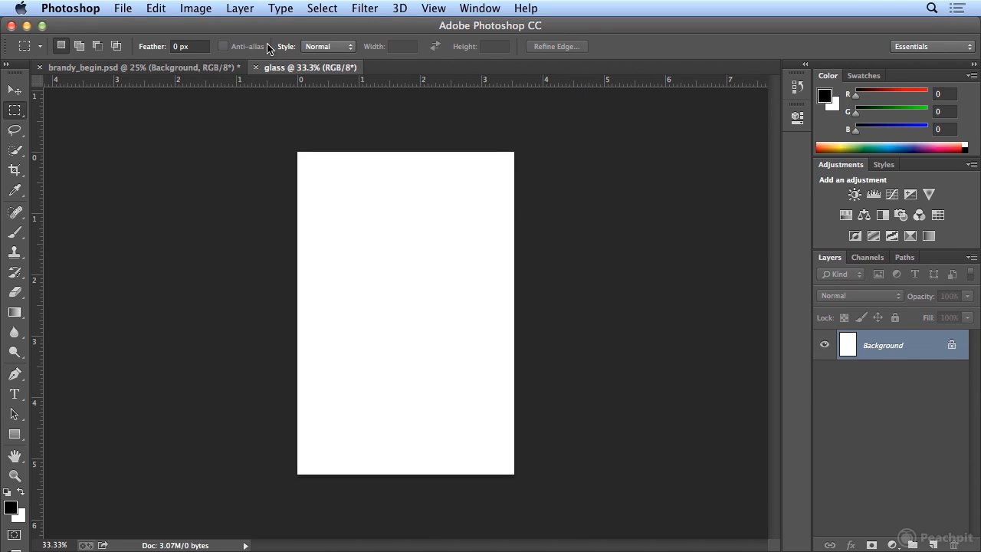
pyautogui.click(156, 8)
pyautogui.click(209, 157)
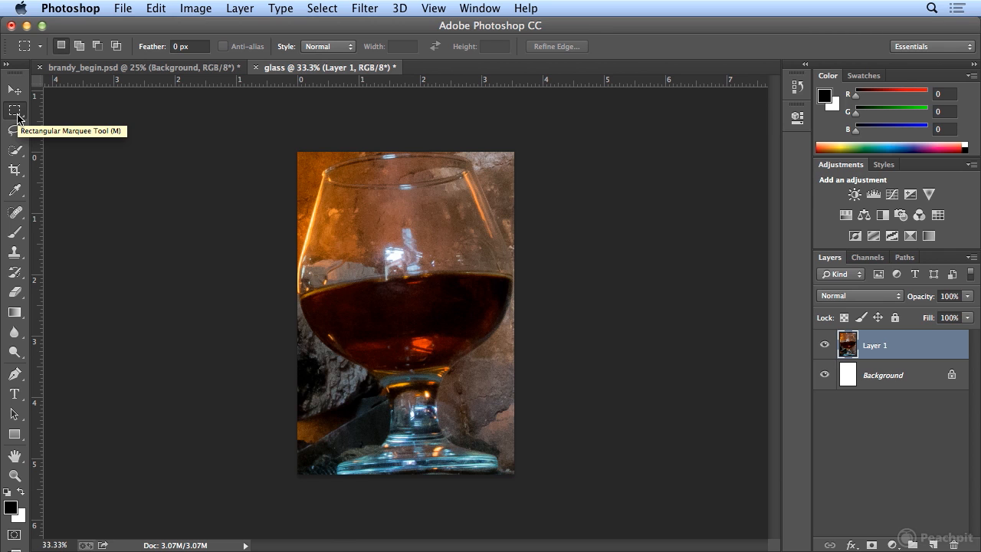
# - Switch back to the brandy_begin.psd document and display the grid over the photo
pyautogui.click(120, 69)
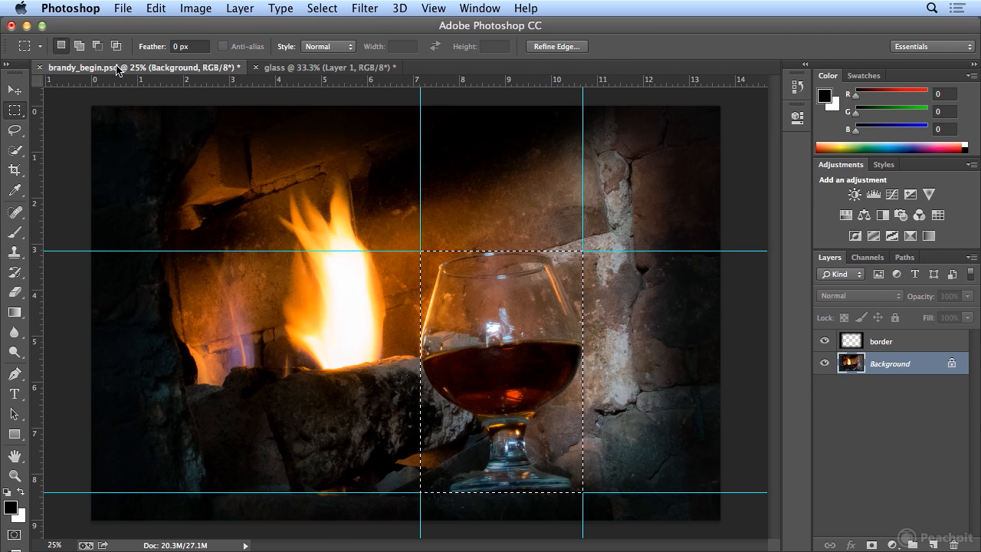
pyautogui.click(433, 9)
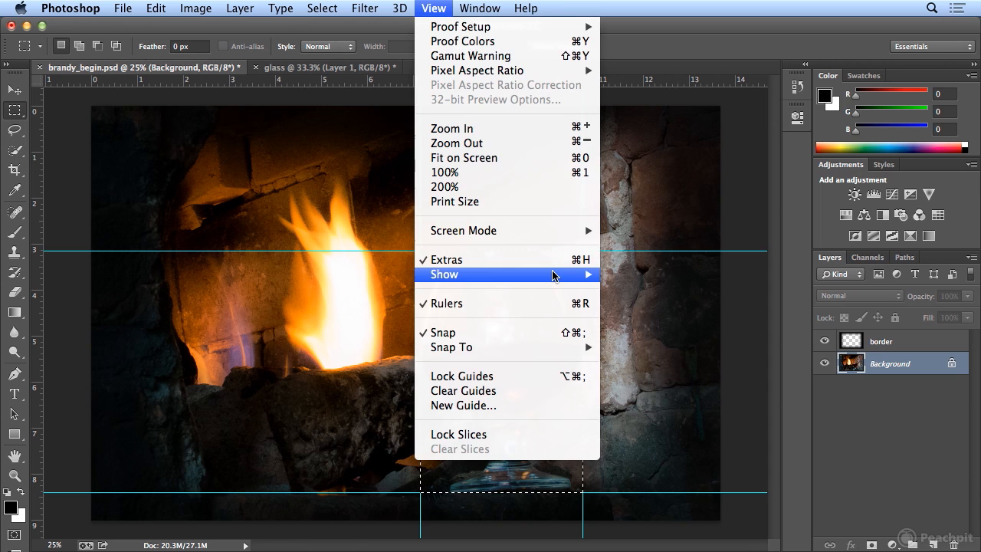
pyautogui.moveTo(557, 277)
pyautogui.click(628, 228)
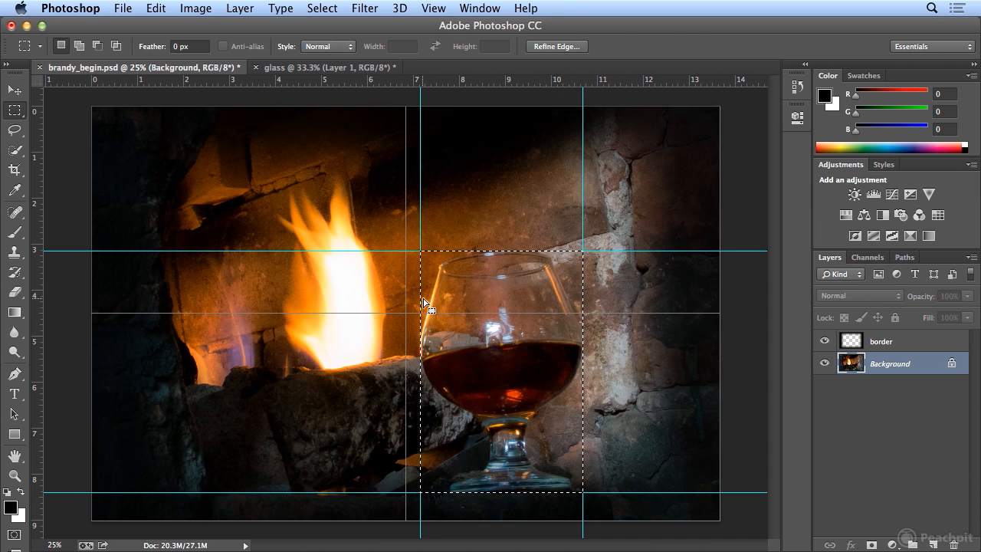
# - Hide the rulers around the brandy photo and show them again
pyautogui.click(433, 9)
pyautogui.click(466, 305)
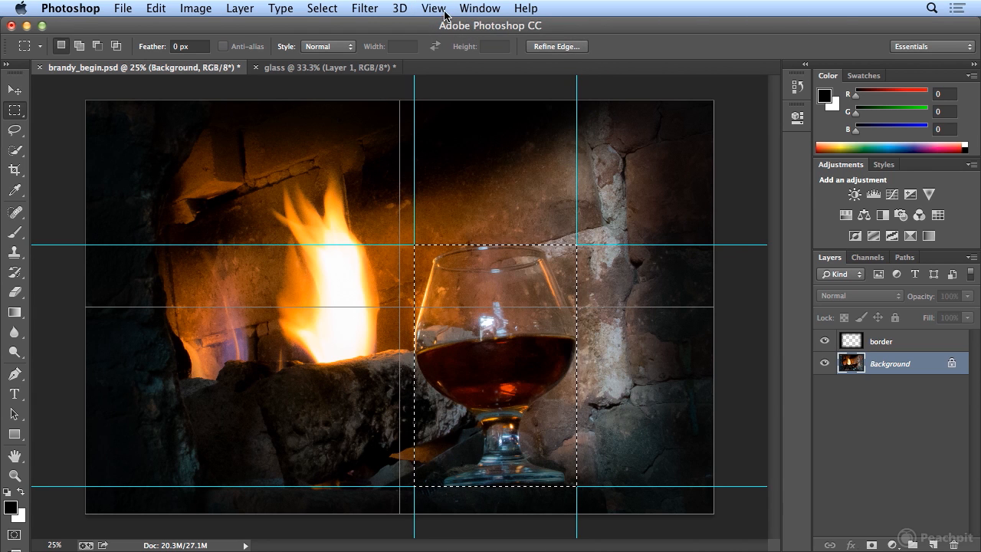
pyautogui.click(434, 9)
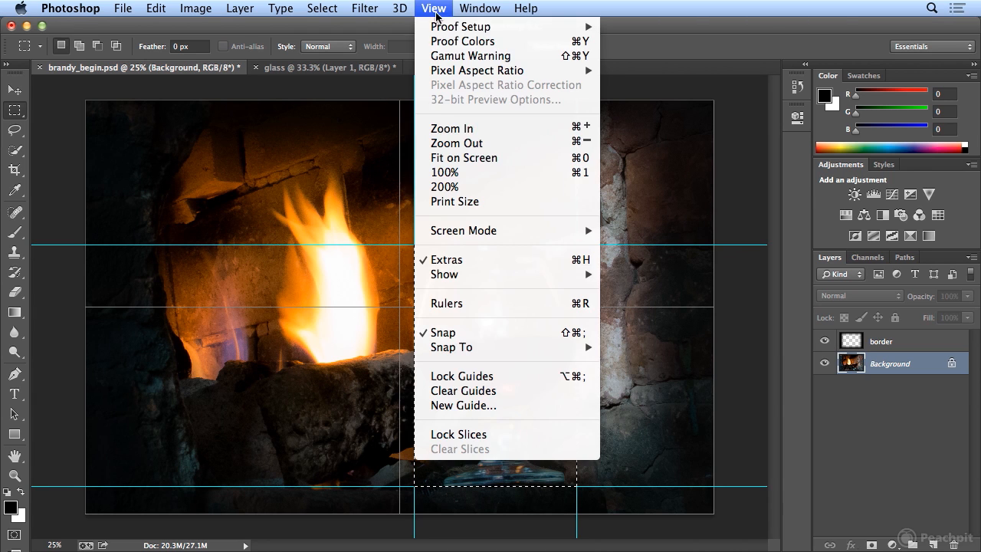
pyautogui.click(462, 303)
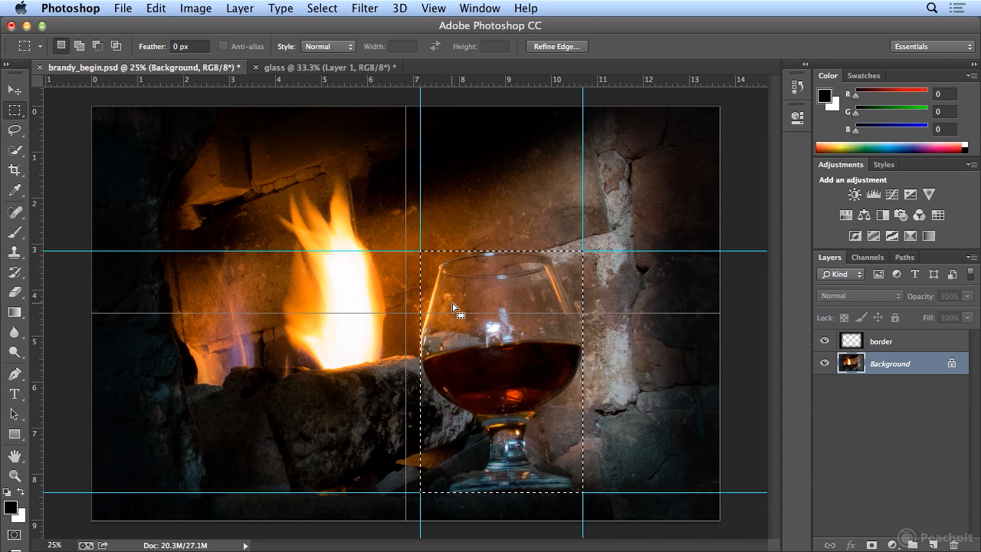
# - Deselect the rectangular selection around the brandy glass
pyautogui.click(322, 8)
pyautogui.click(343, 42)
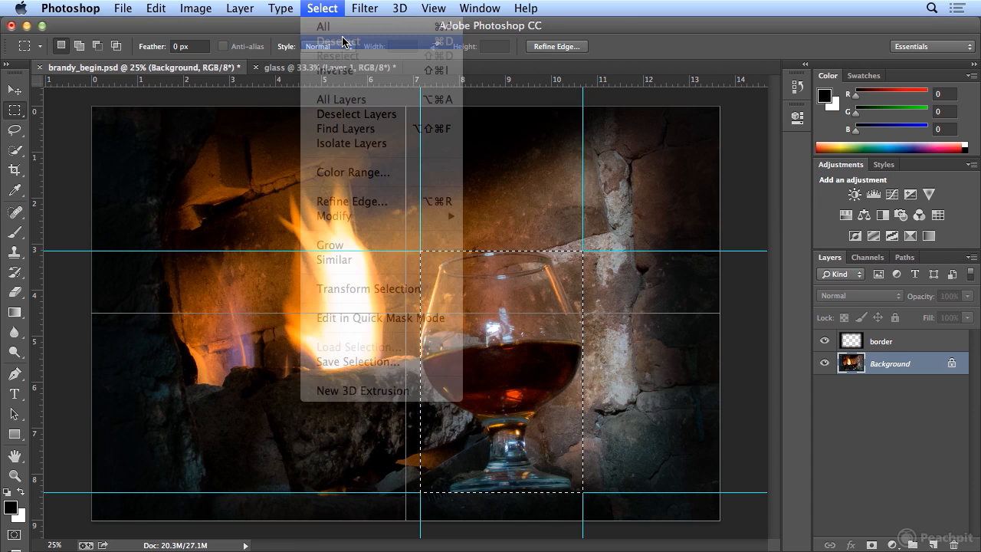
# - Hide both the grid and the rulers on the brandy photo, keeping the guides displayed
pyautogui.click(433, 9)
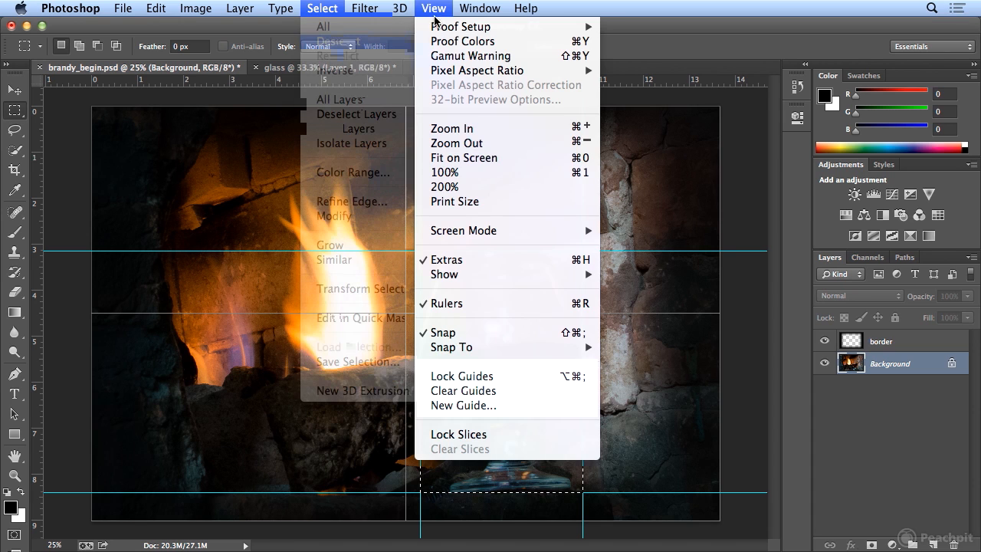
pyautogui.moveTo(471, 275)
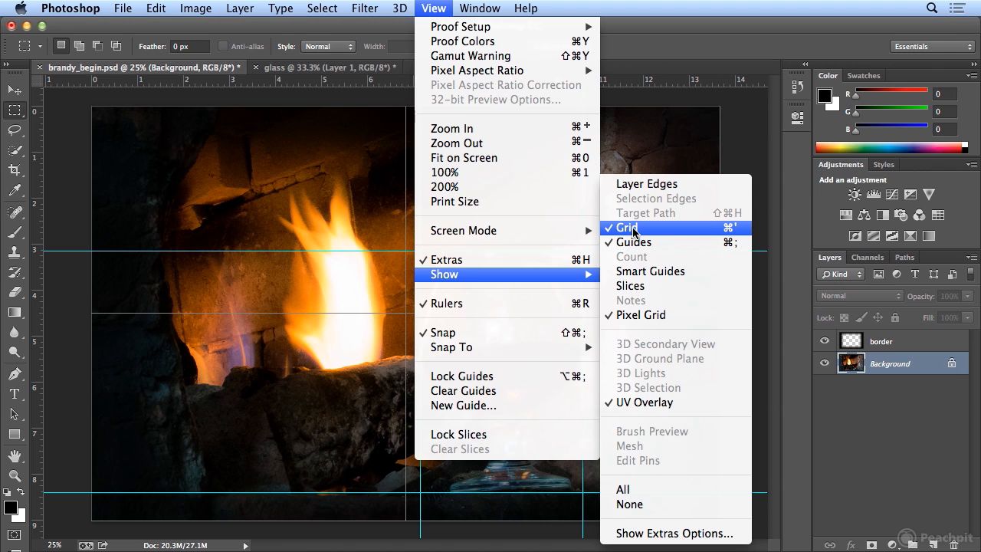
pyautogui.click(627, 228)
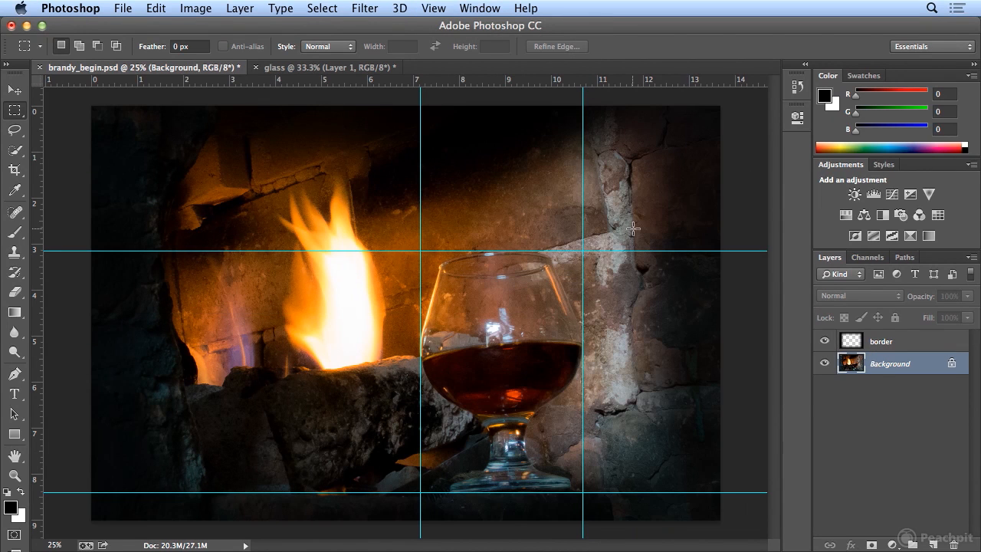
pyautogui.click(437, 8)
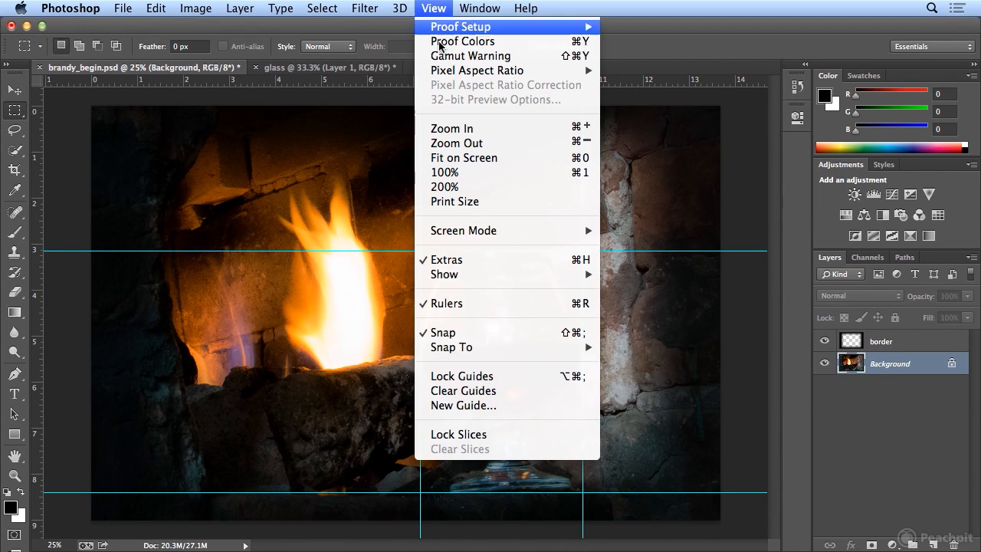
pyautogui.click(498, 304)
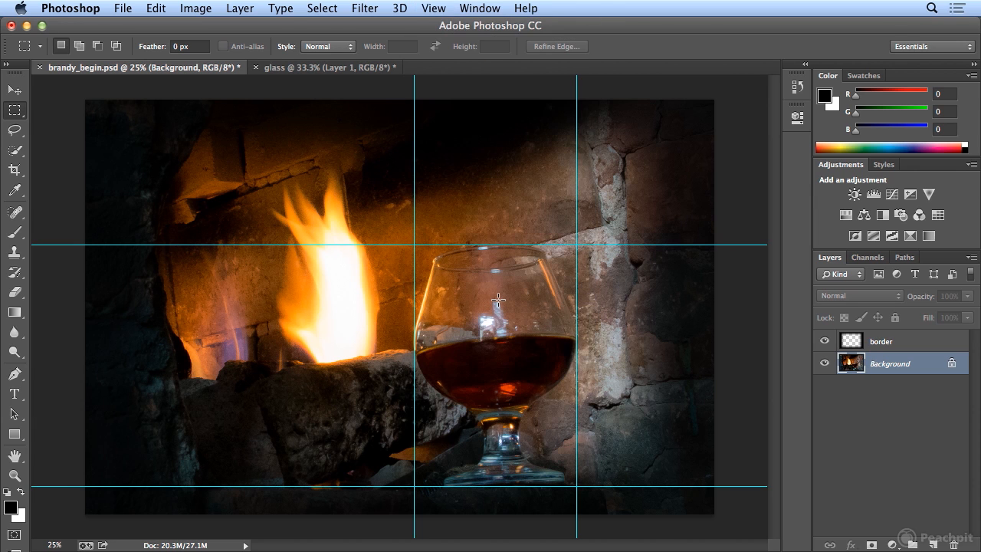